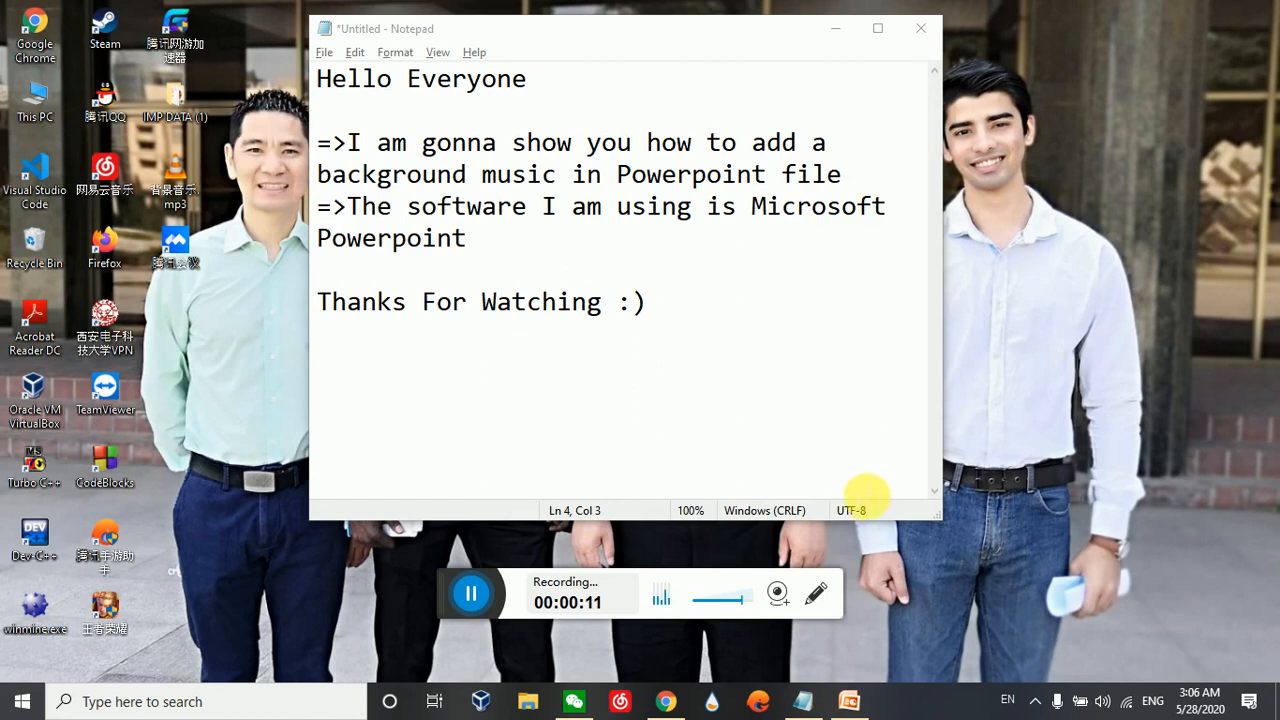
# Switch to the tea-culture presentation in PowerPoint and look through its first slides, returning to slide 1
pyautogui.click(865, 708)
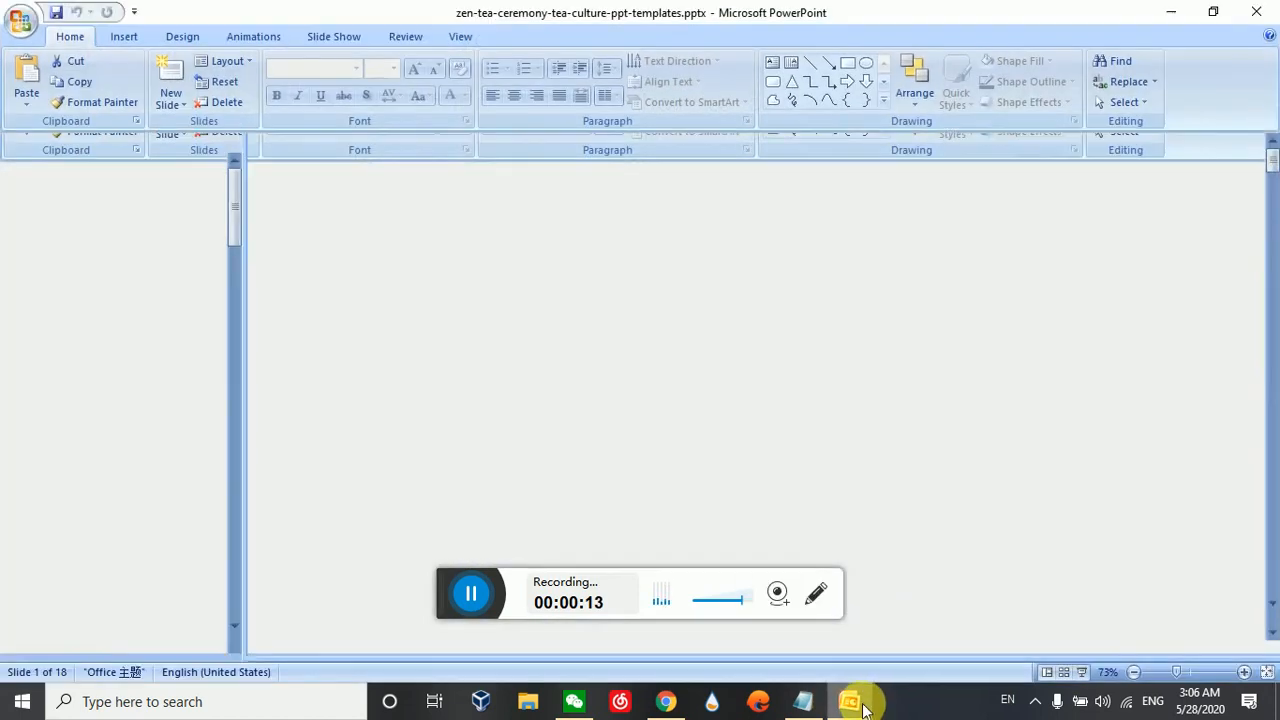
pyautogui.click(154, 320)
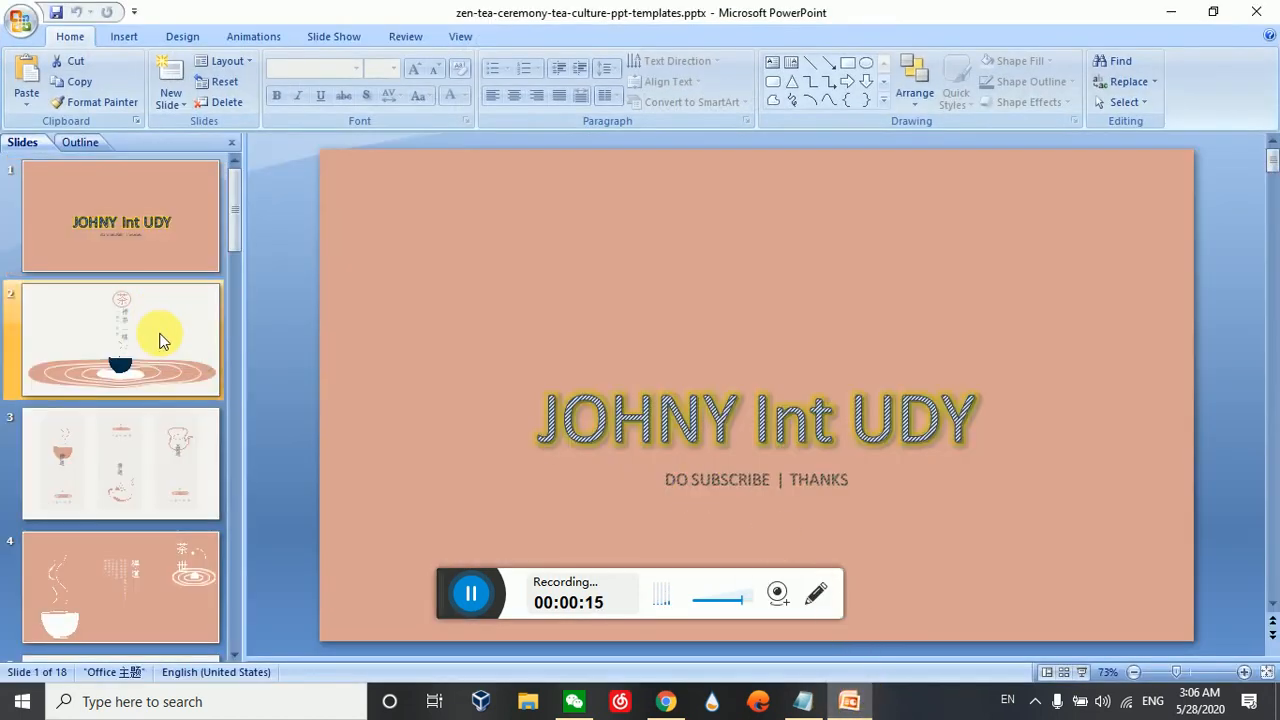
pyautogui.click(182, 438)
pyautogui.press('Down')
pyautogui.press('Down')
pyautogui.press('Down')
pyautogui.press('Down')
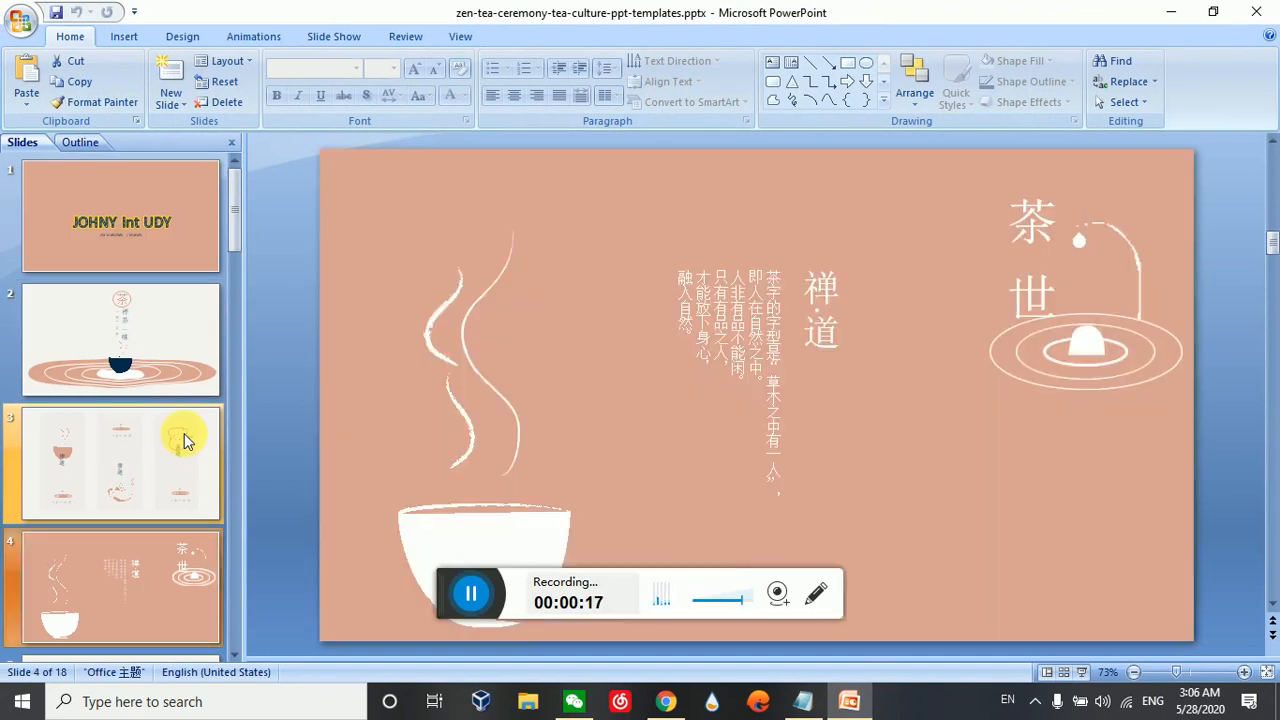
pyautogui.press('Down')
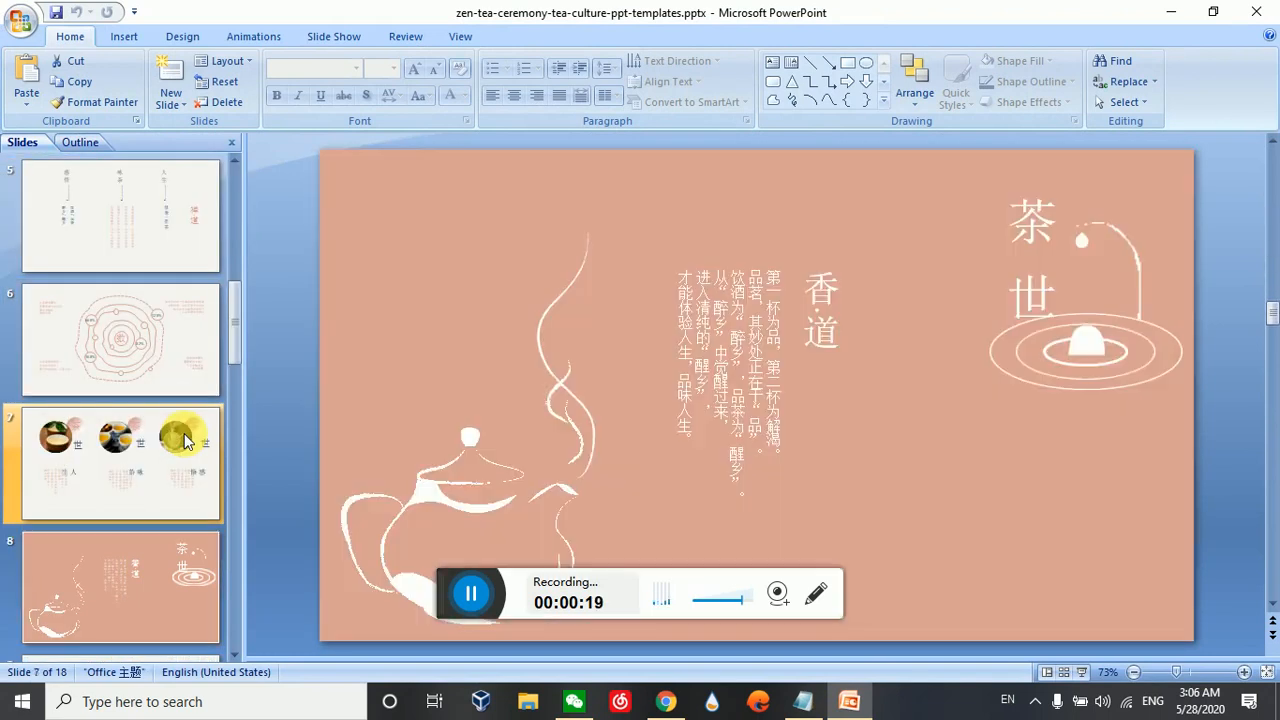
pyautogui.press('Up')
pyautogui.press('Home')
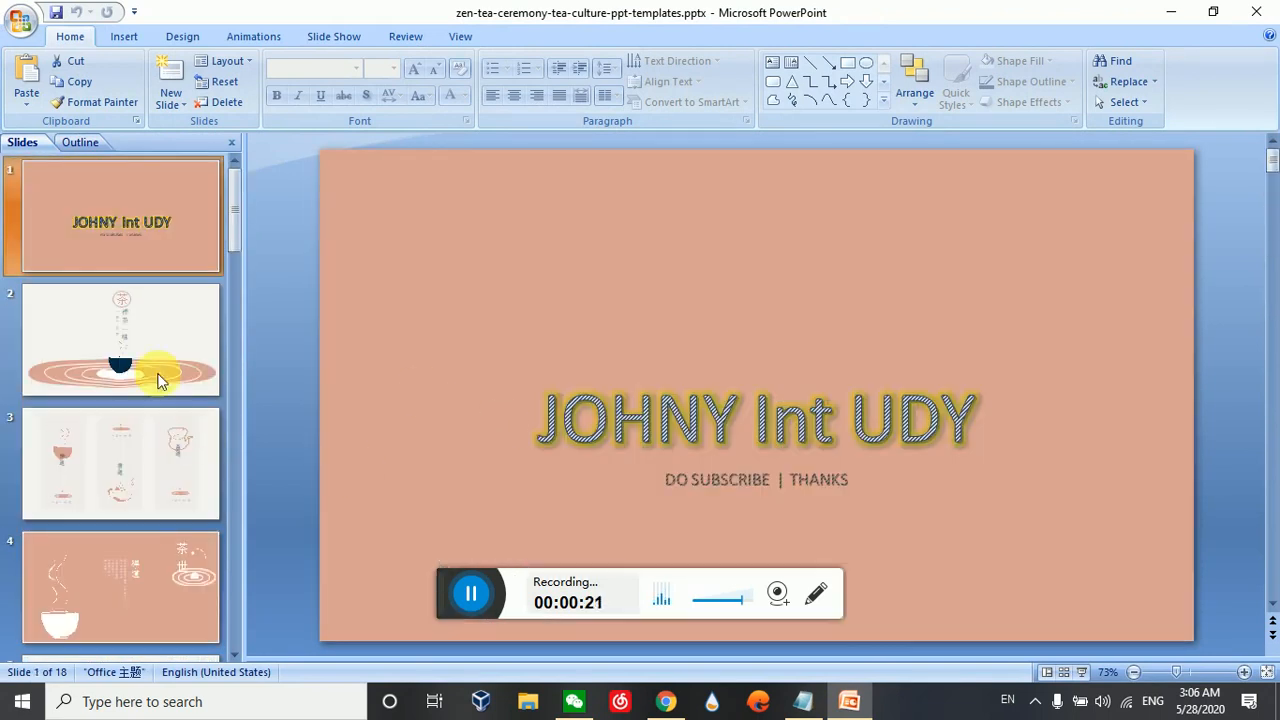
# Insert the sound file 背景音乐.mp3 from the Desktop on slide 1 and have it start automatically in the slide show
pyautogui.click(137, 38)
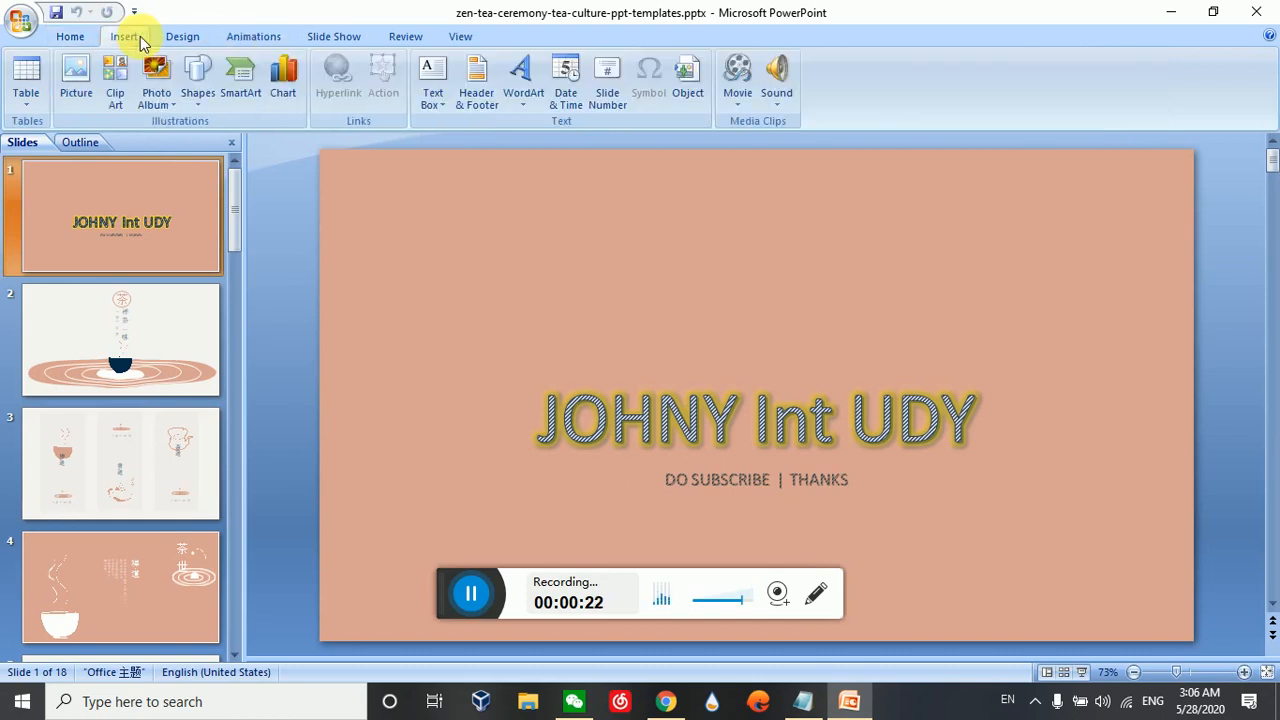
pyautogui.click(778, 108)
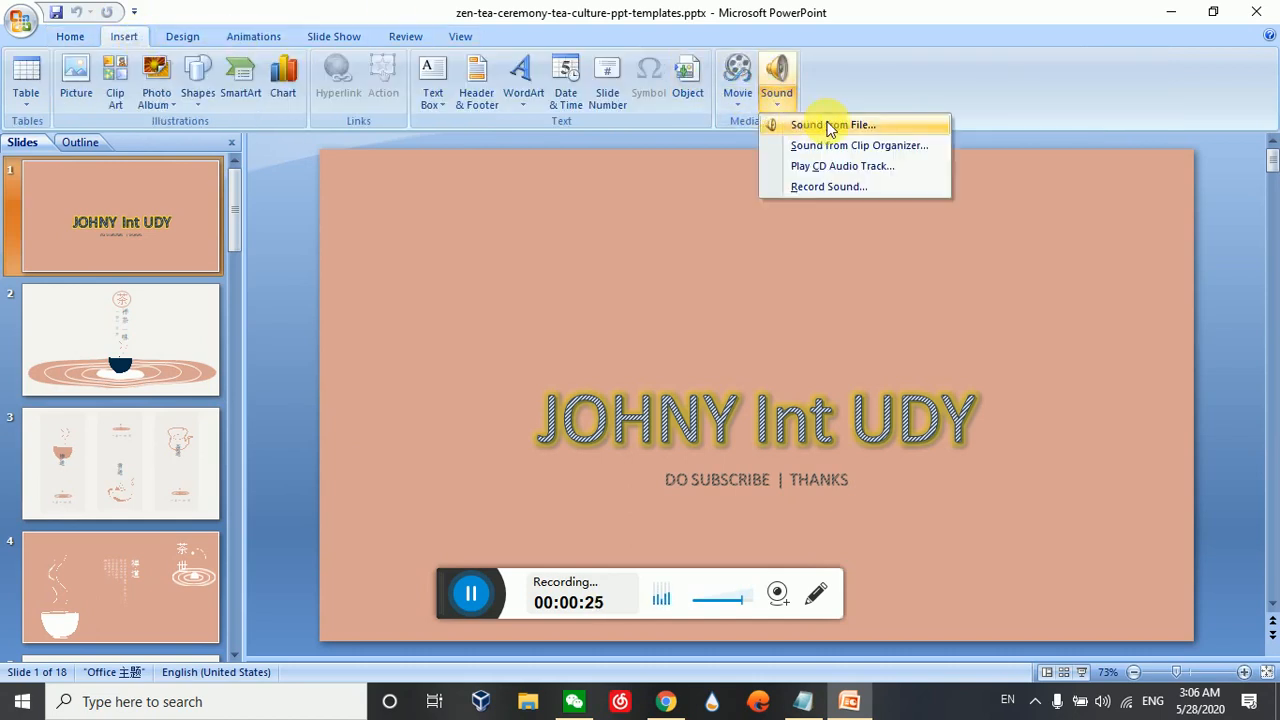
pyautogui.click(875, 125)
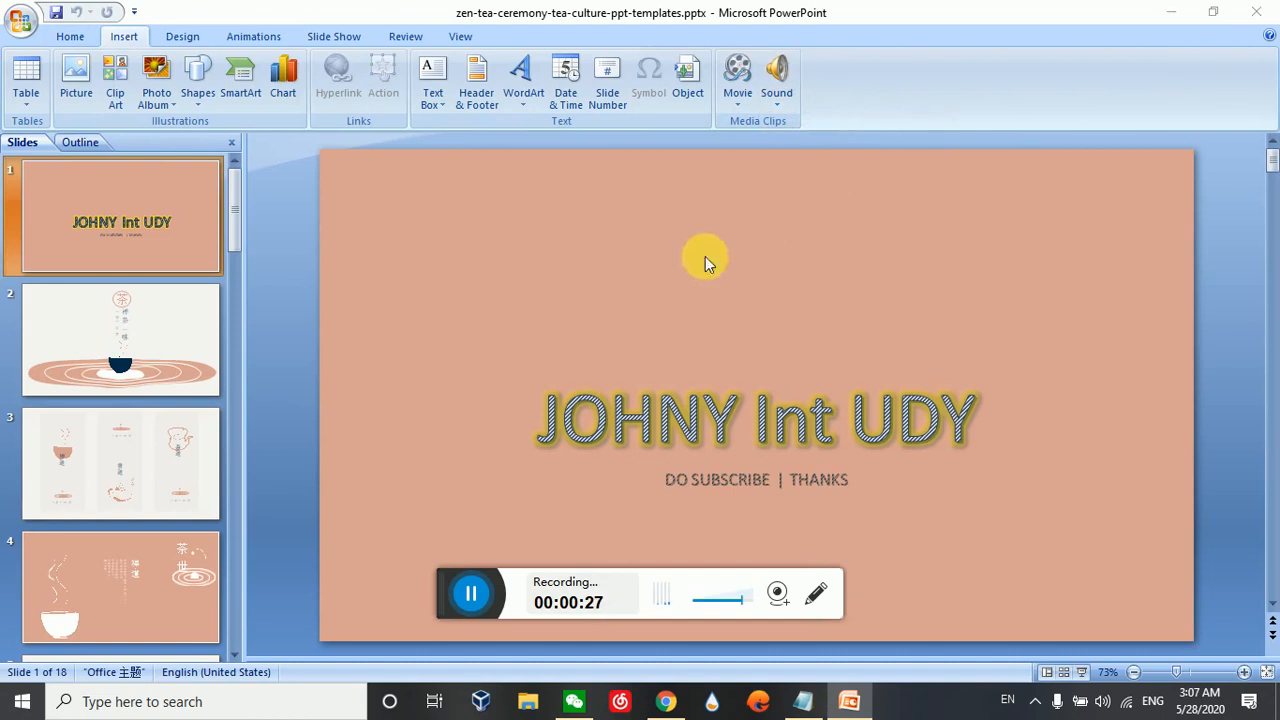
pyautogui.click(278, 151)
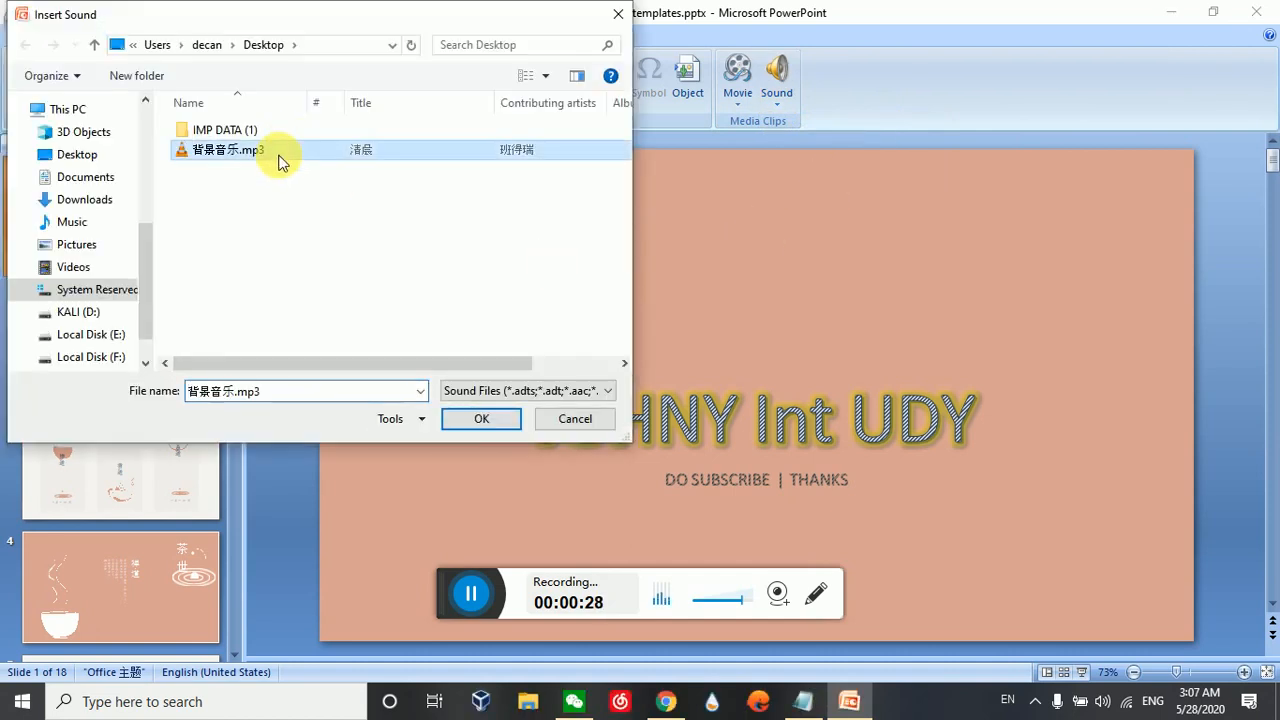
pyautogui.click(484, 418)
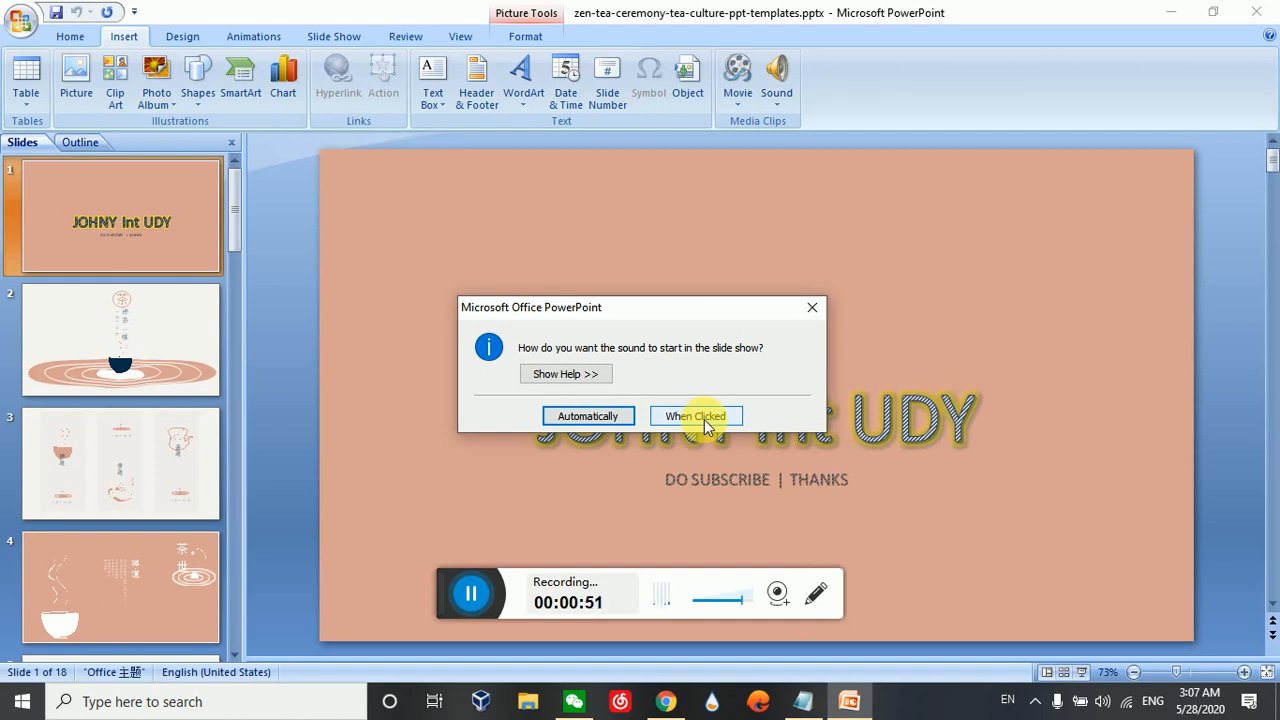
pyautogui.click(602, 418)
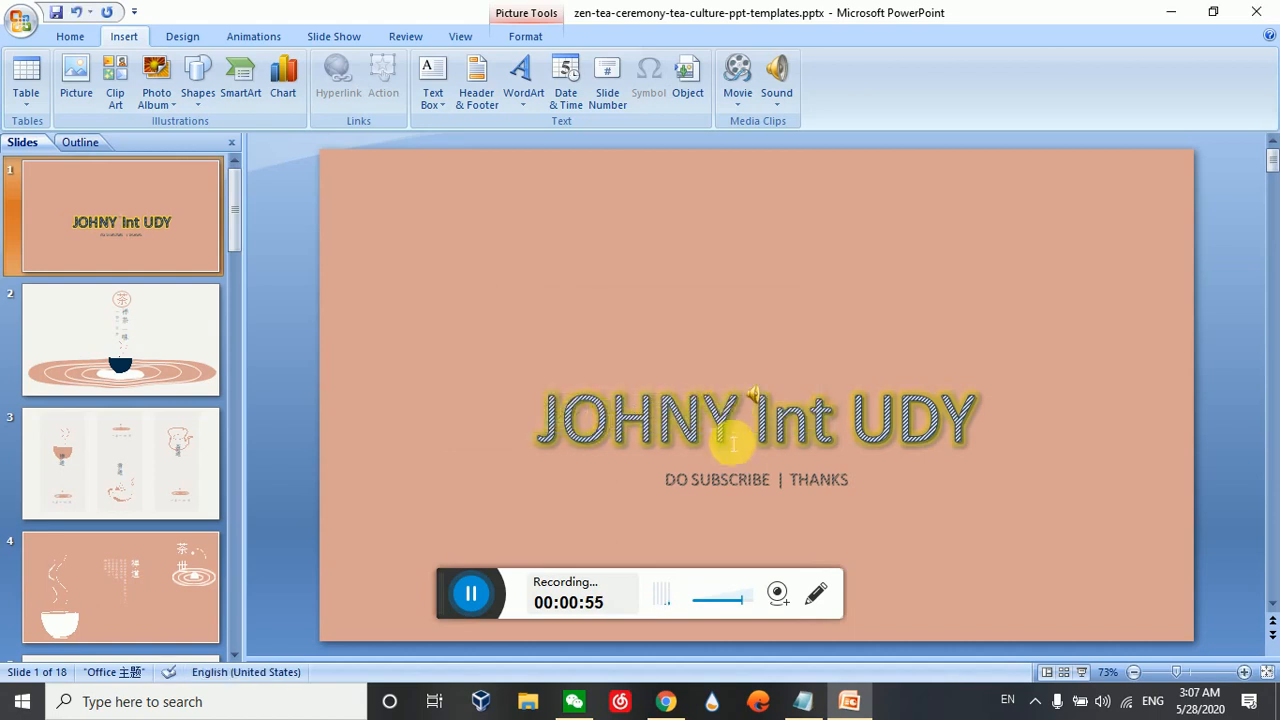
# Move the sound icon off the title to the empty area right of the subtitle on slide 1
pyautogui.click(752, 394)
pyautogui.moveTo(830, 373); pyautogui.dragTo(1078, 471)
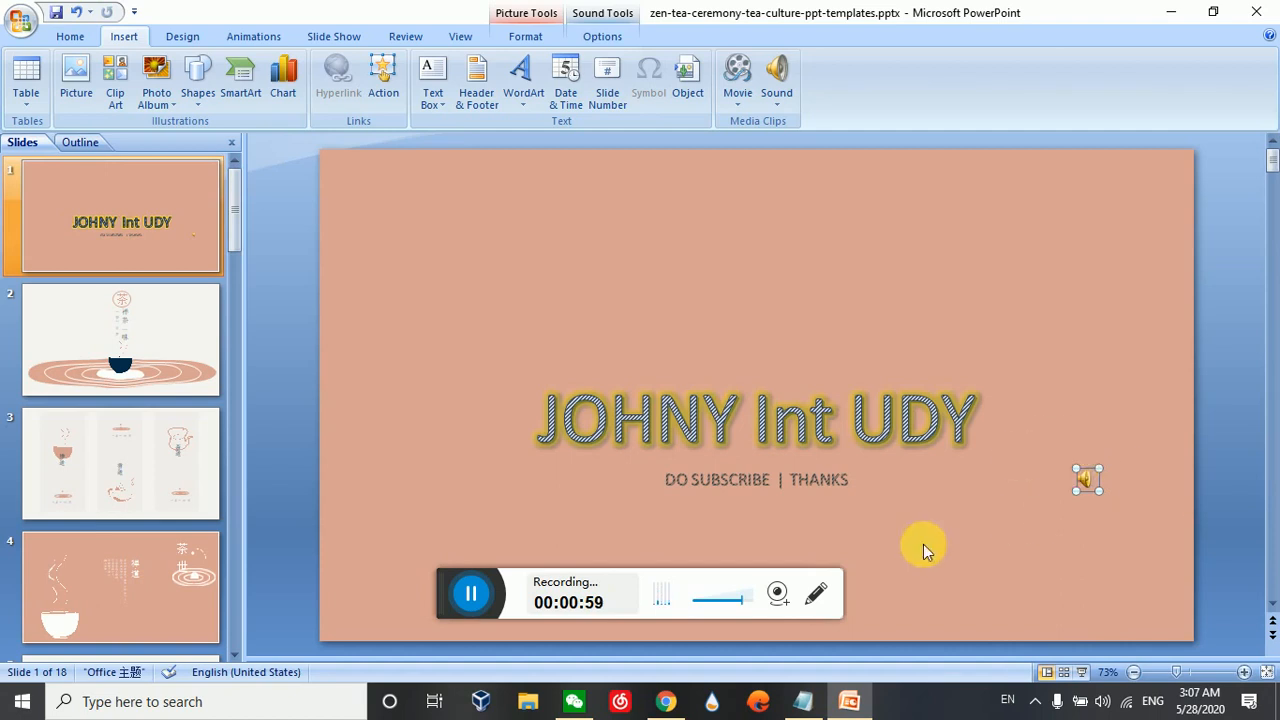
pyautogui.click(407, 254)
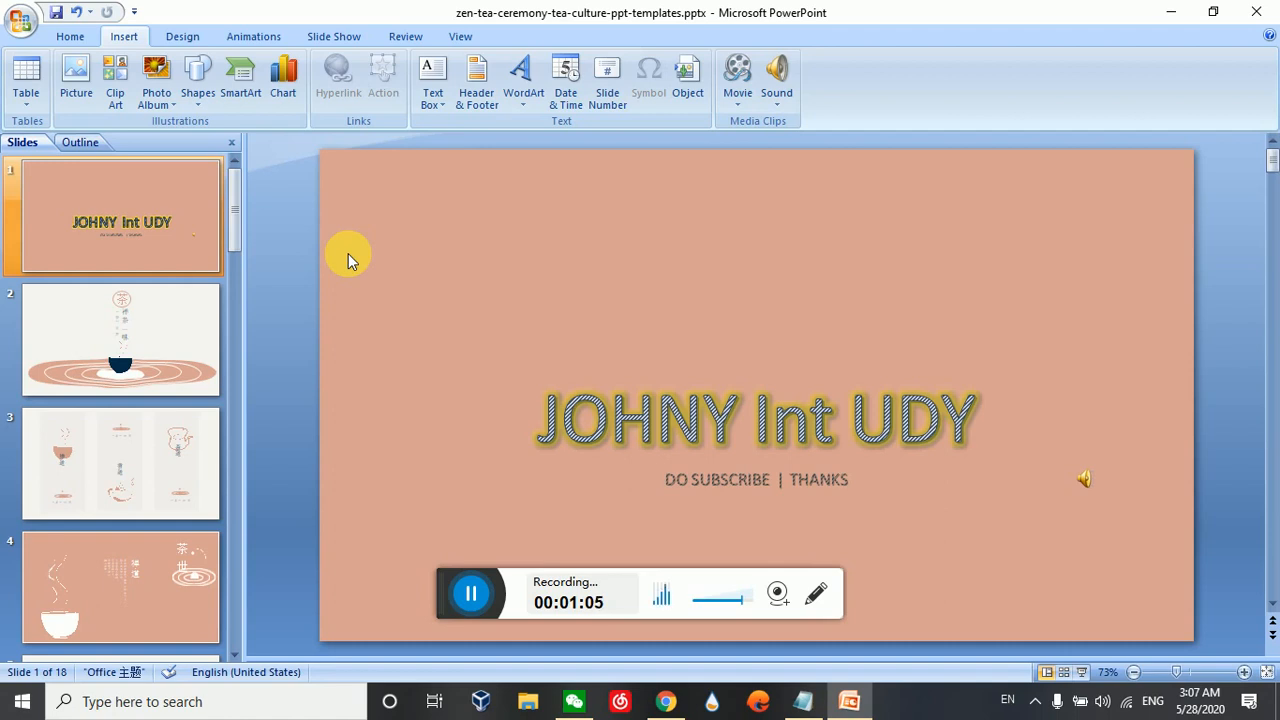
# Run the slide show from slide 1 through slide 3 to check how the music plays across slides, and exit it
pyautogui.click(72, 332)
pyautogui.click(109, 457)
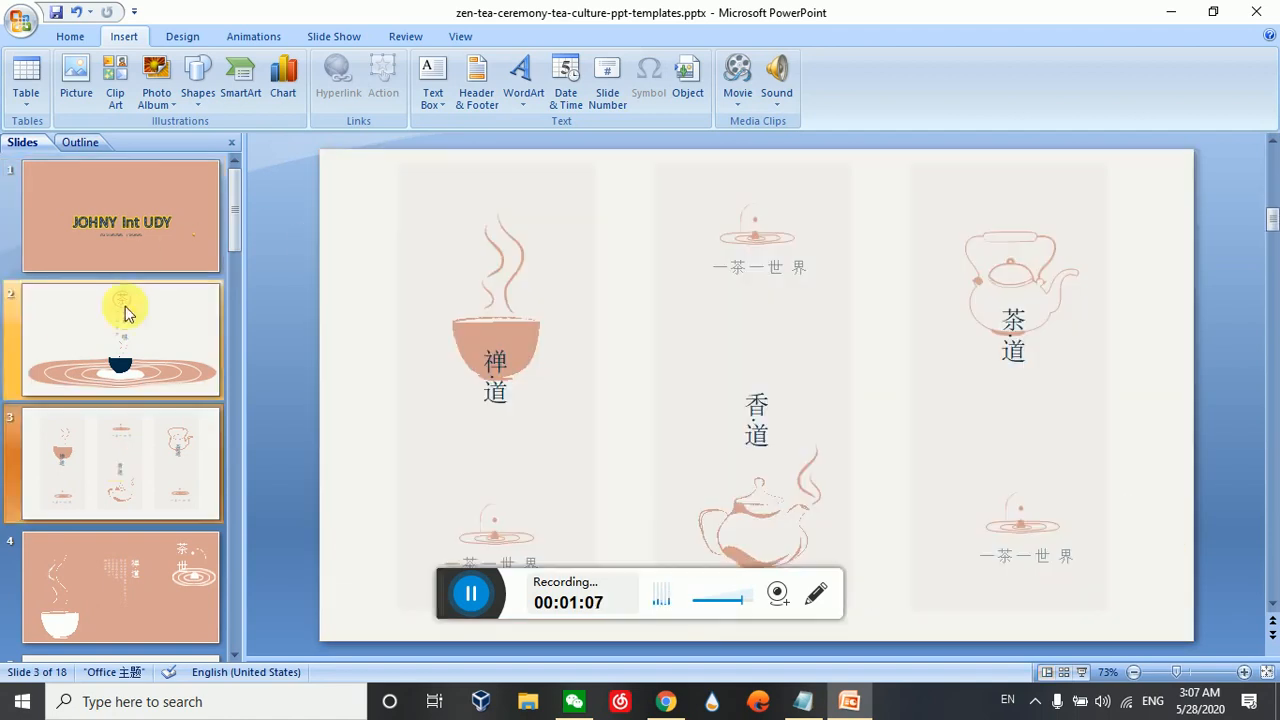
pyautogui.click(138, 251)
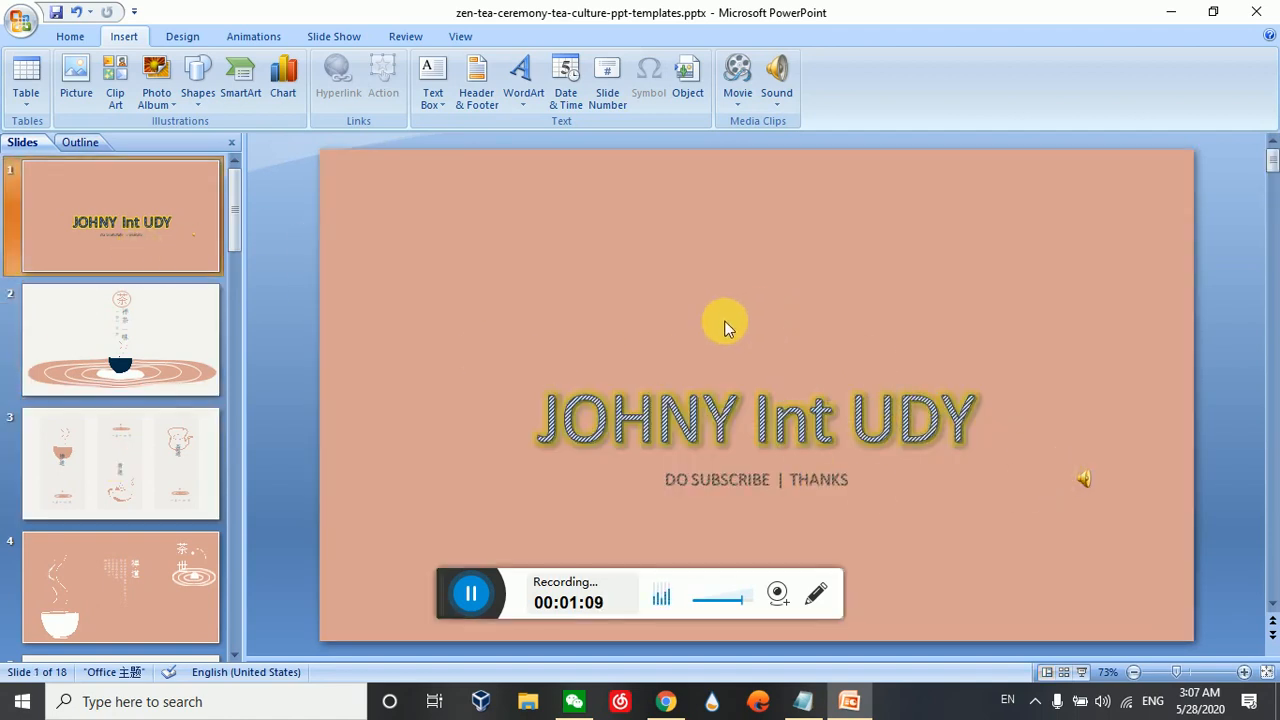
pyautogui.press('F5')
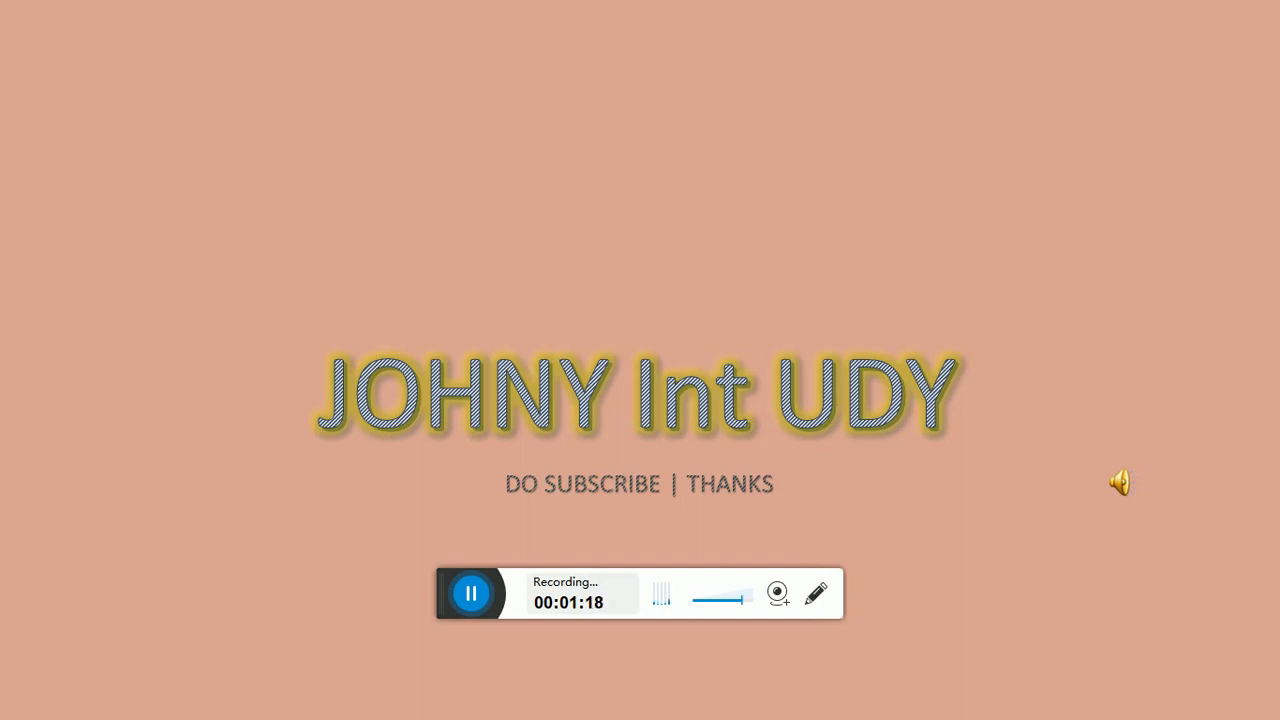
pyautogui.press('Right')
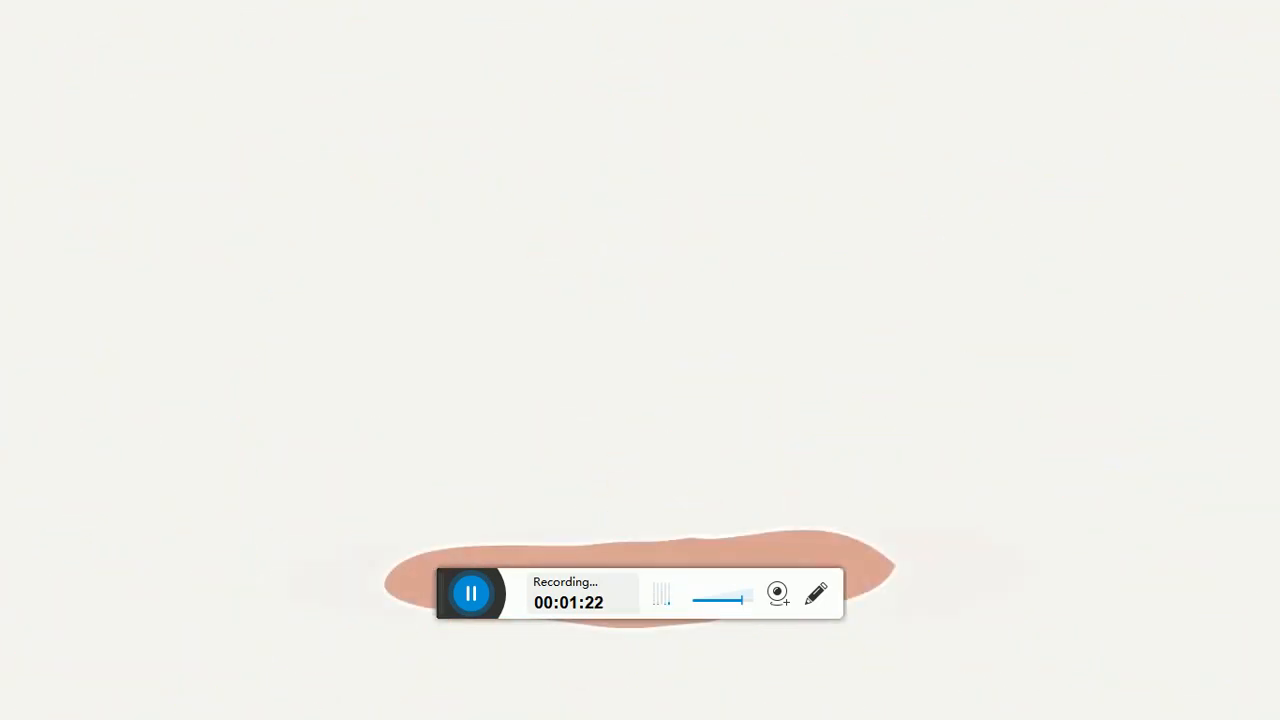
pyautogui.press('Right')
pyautogui.press('Right')
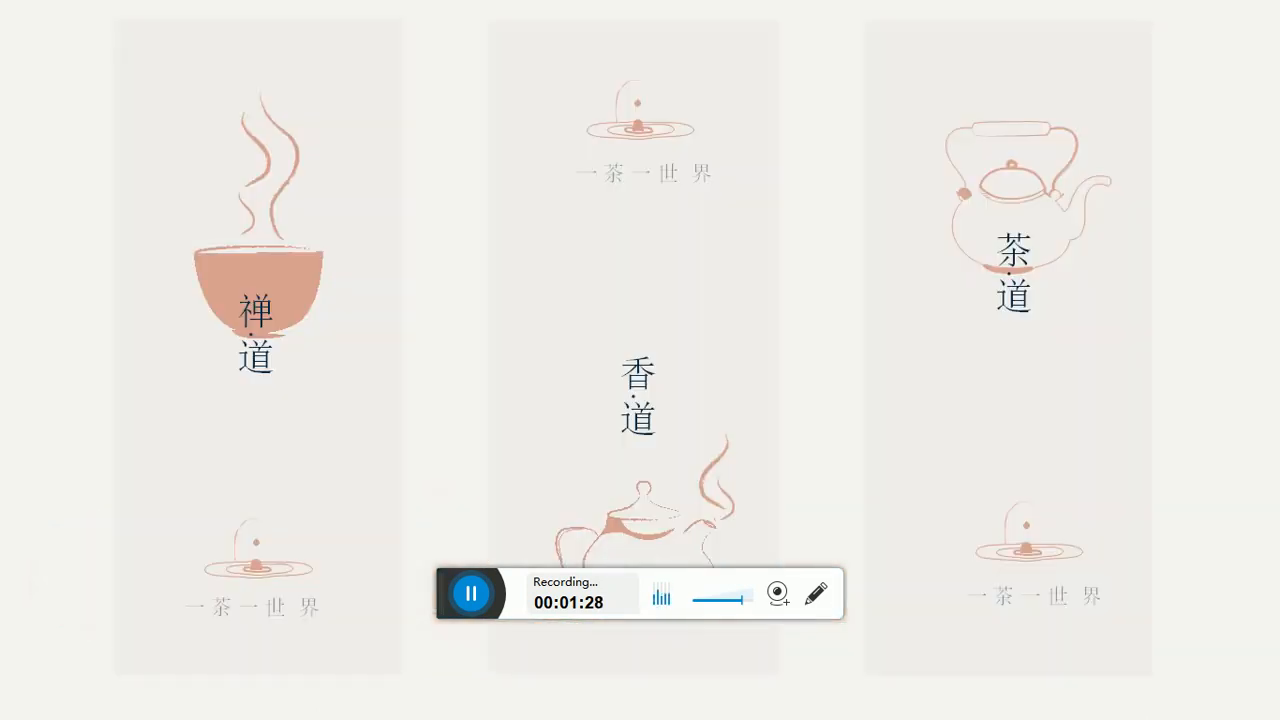
pyautogui.press('Escape')
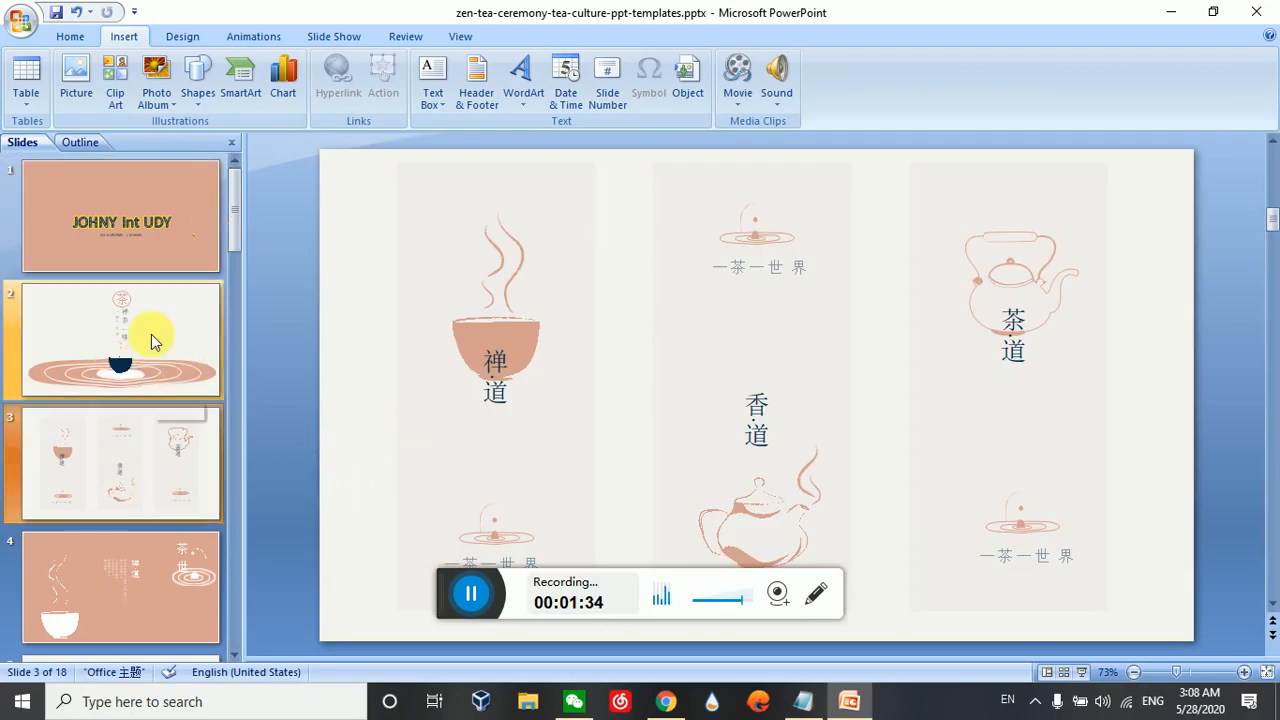
# Show the custom animation settings for slide 1 and select the 背景音乐.mp3 effect
pyautogui.click(145, 252)
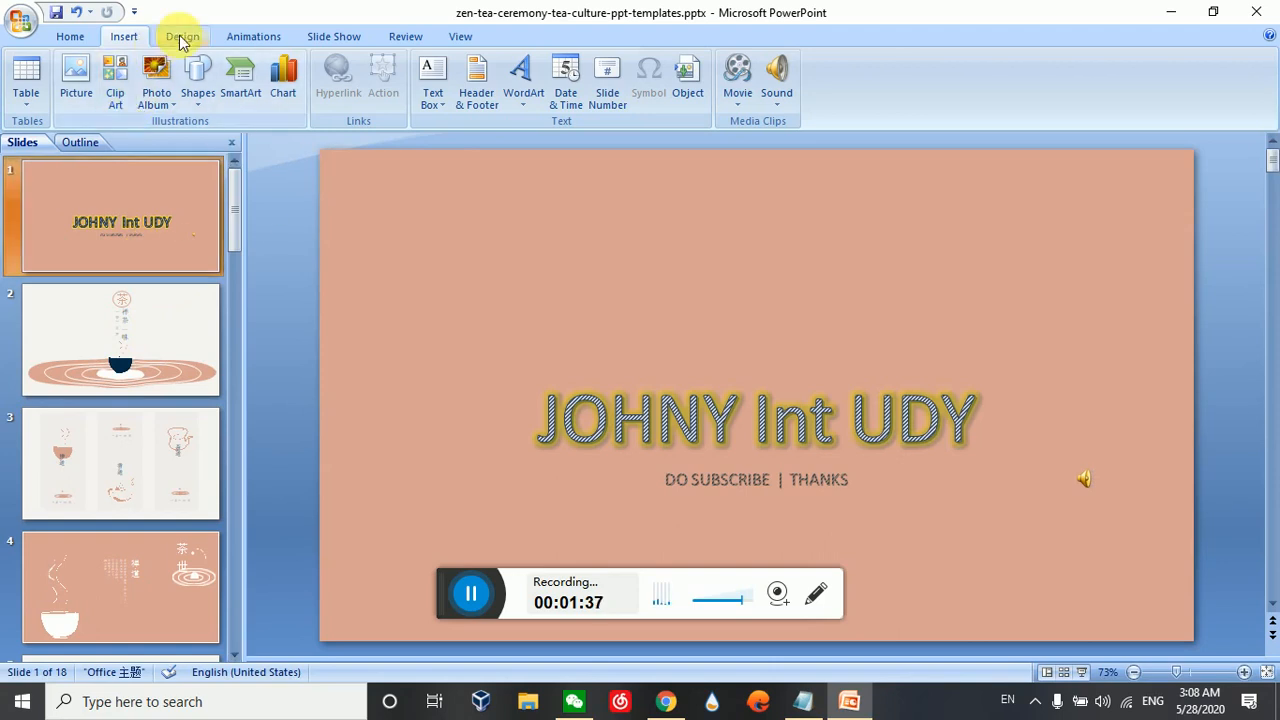
pyautogui.click(250, 40)
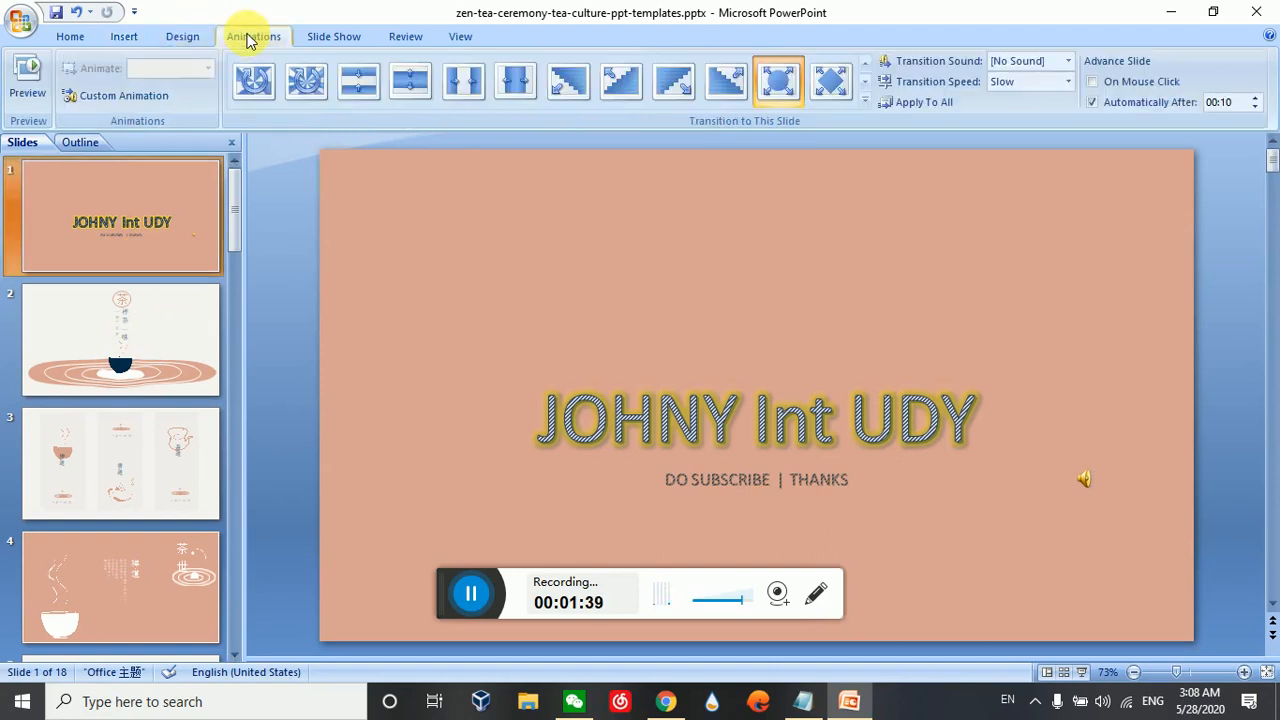
pyautogui.click(127, 104)
pyautogui.click(1197, 294)
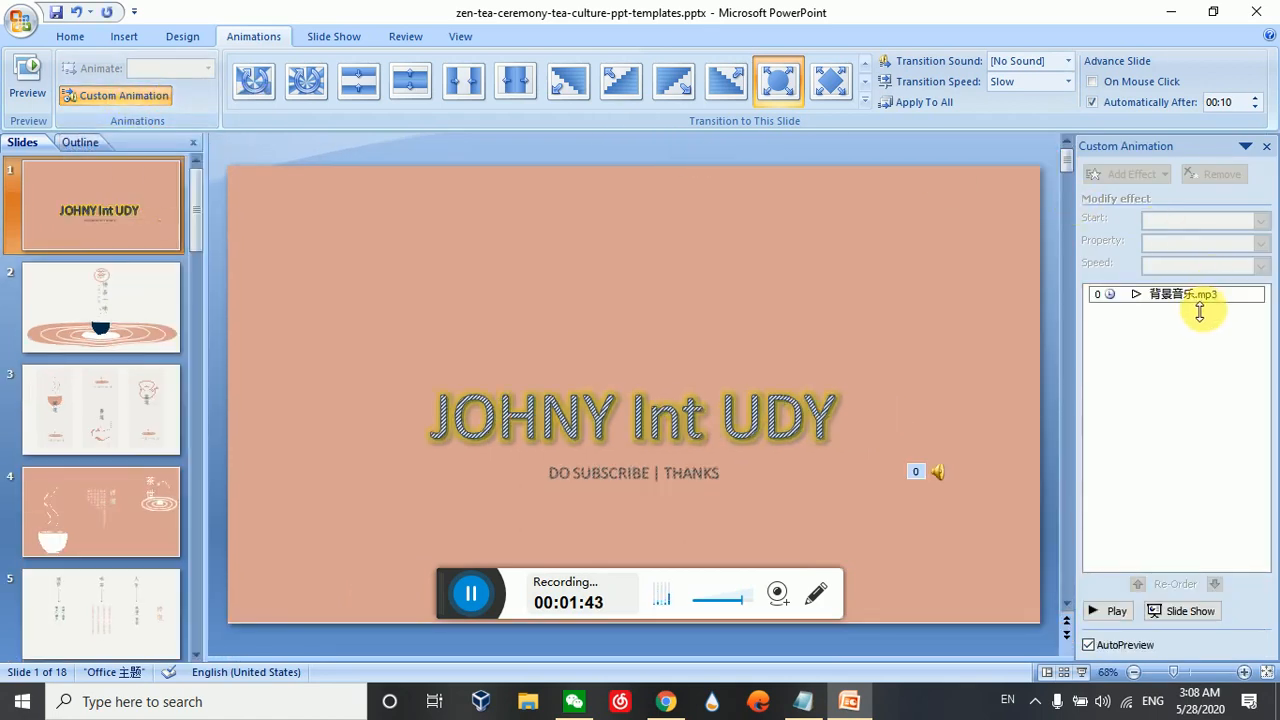
pyautogui.click(1200, 300)
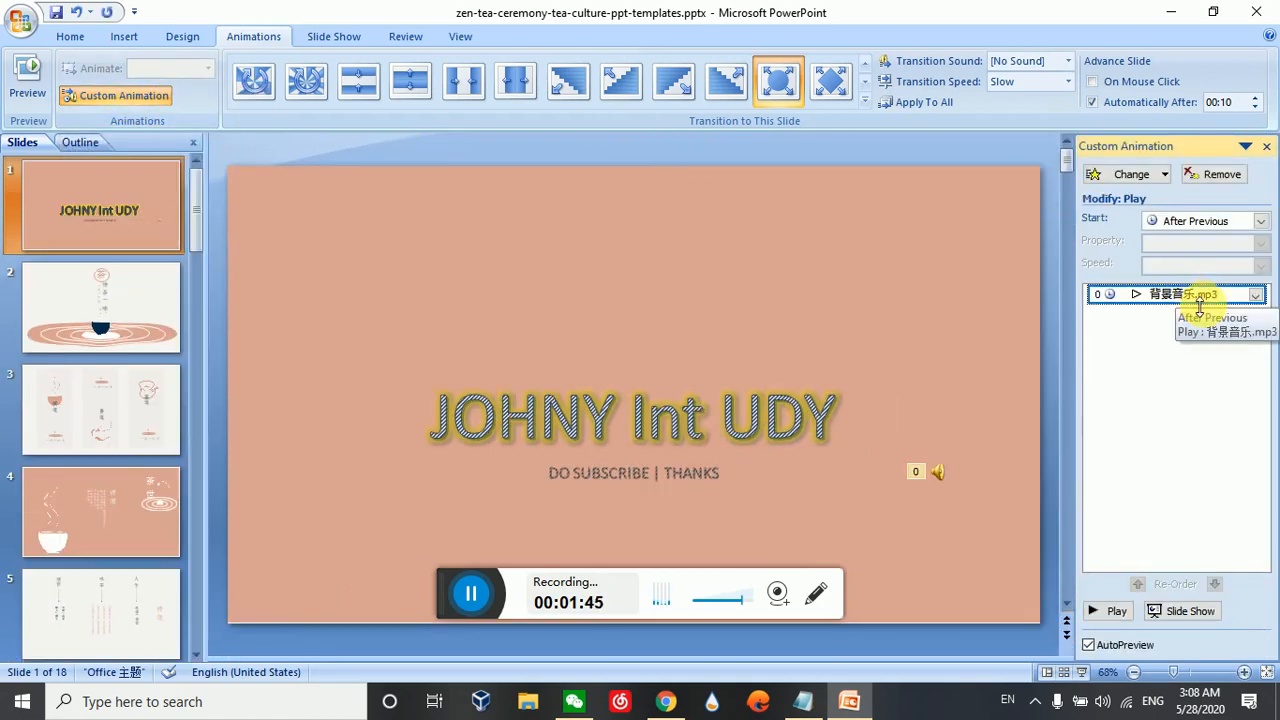
pyautogui.click(1147, 183)
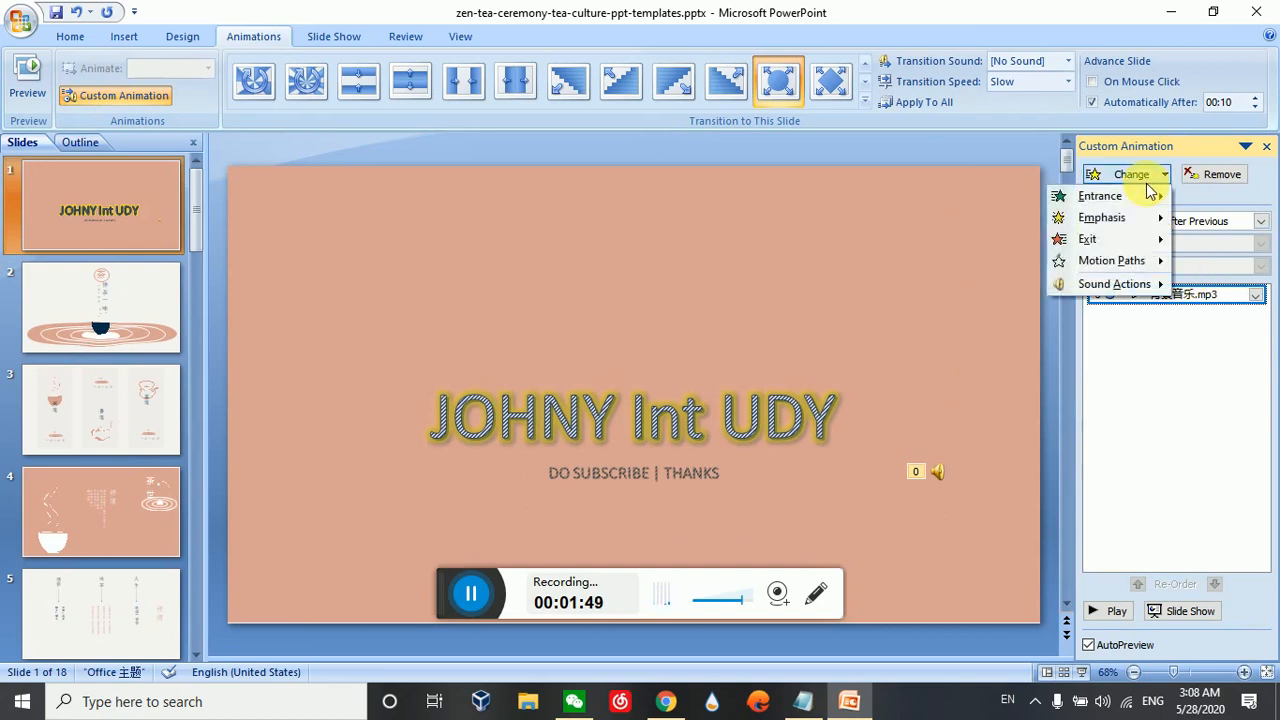
pyautogui.moveTo(1148, 289)
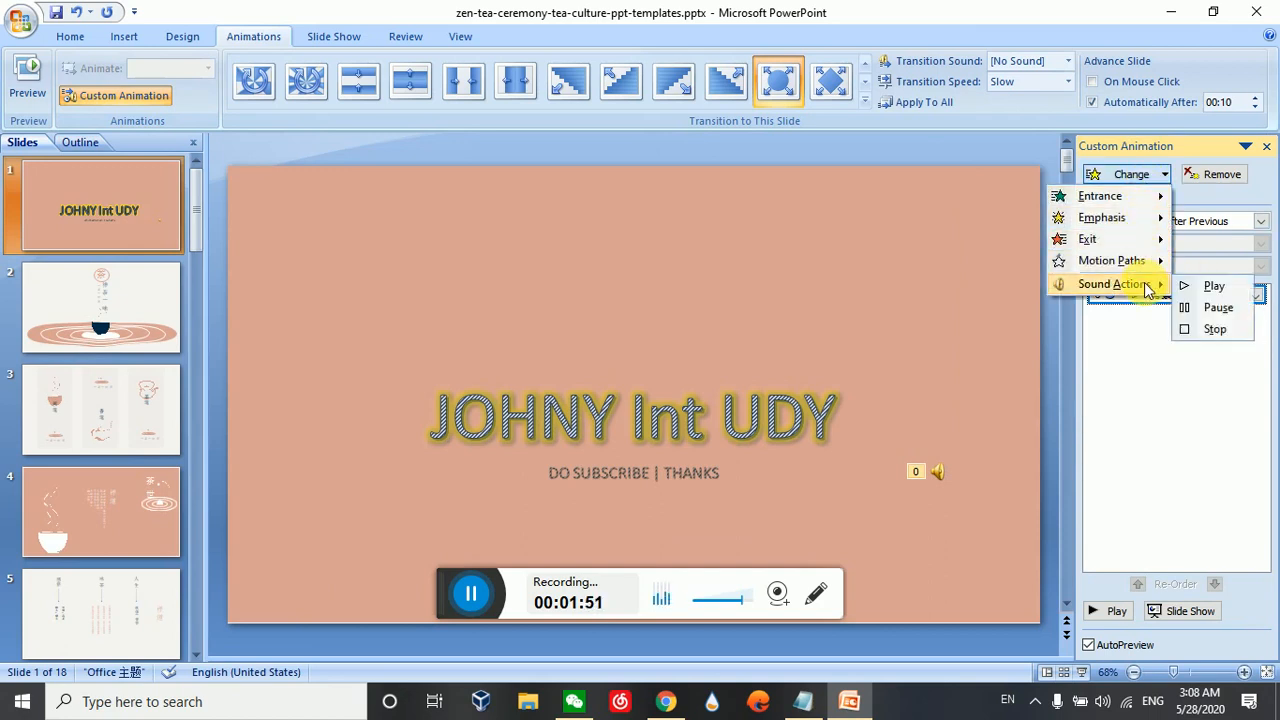
pyautogui.click(1123, 320)
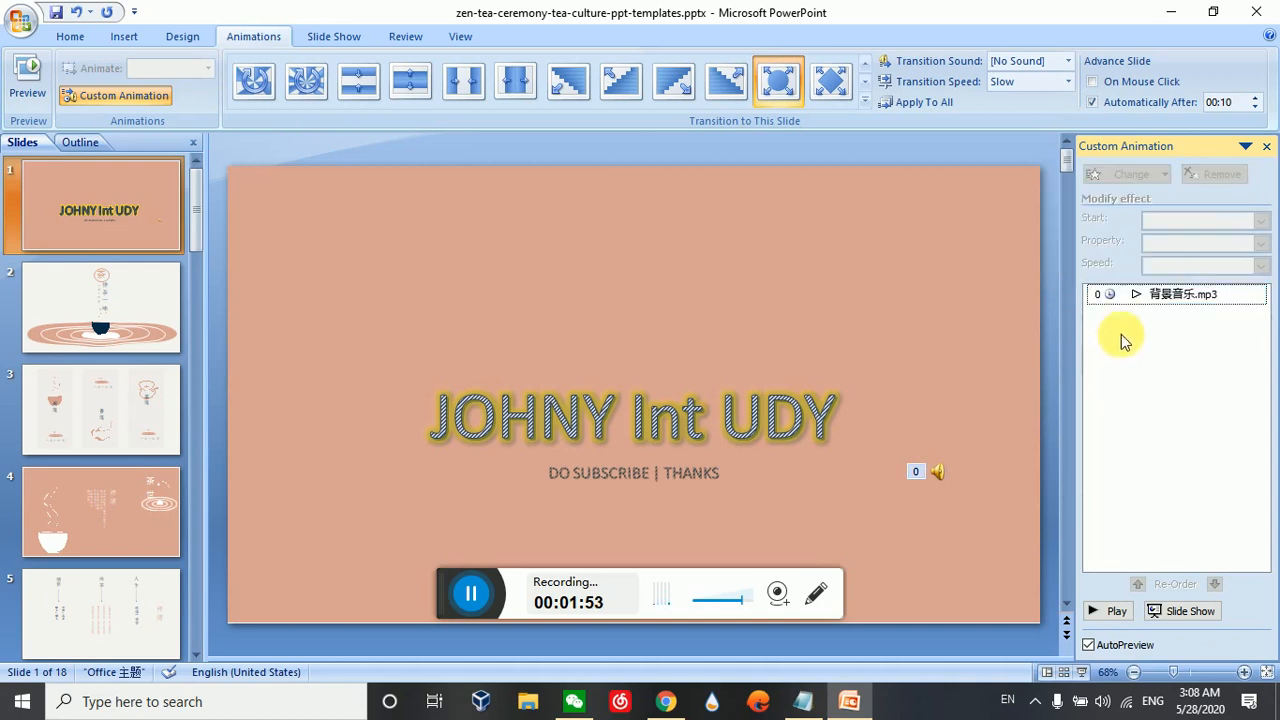
pyautogui.click(1124, 296)
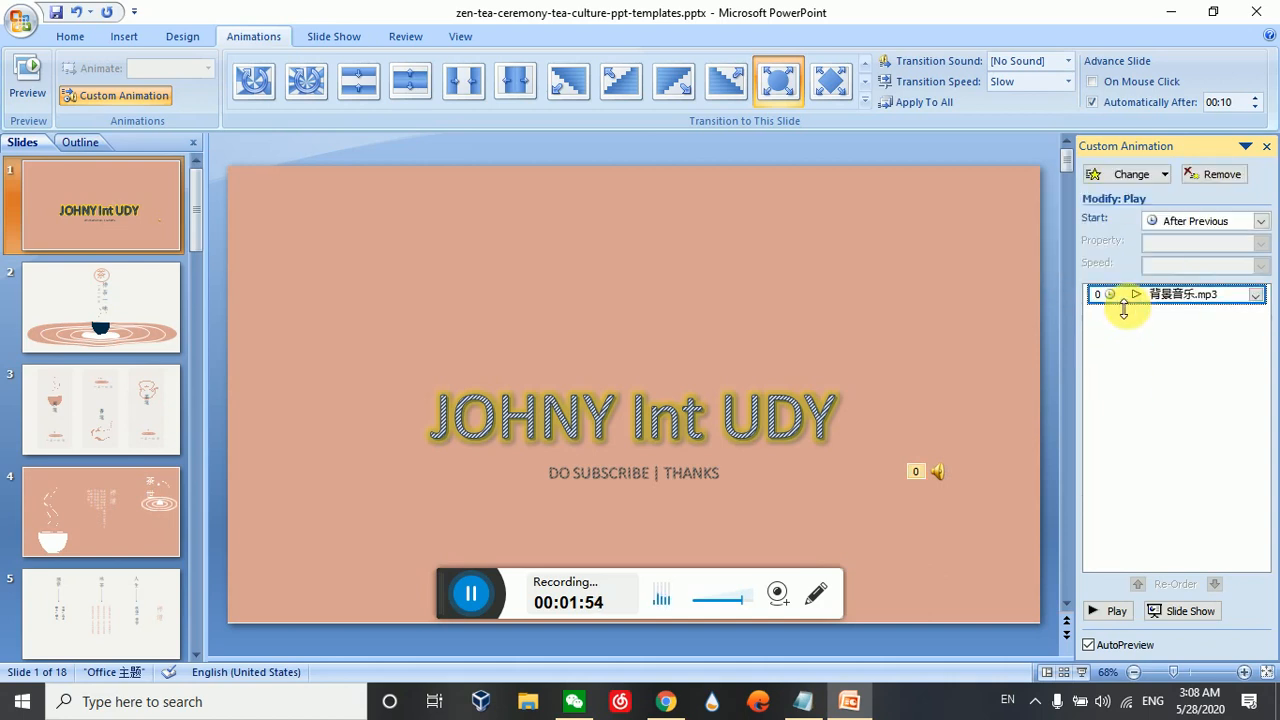
pyautogui.click(1261, 221)
pyautogui.click(1250, 230)
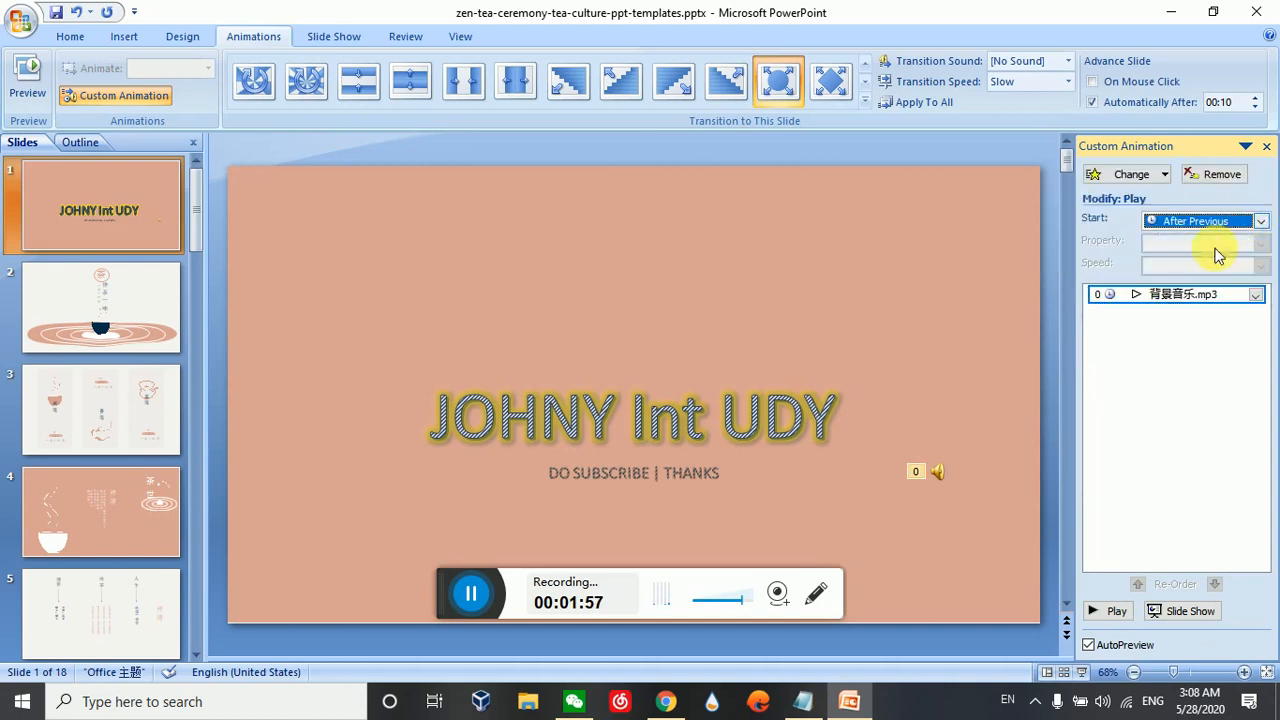
pyautogui.doubleClick(1190, 295)
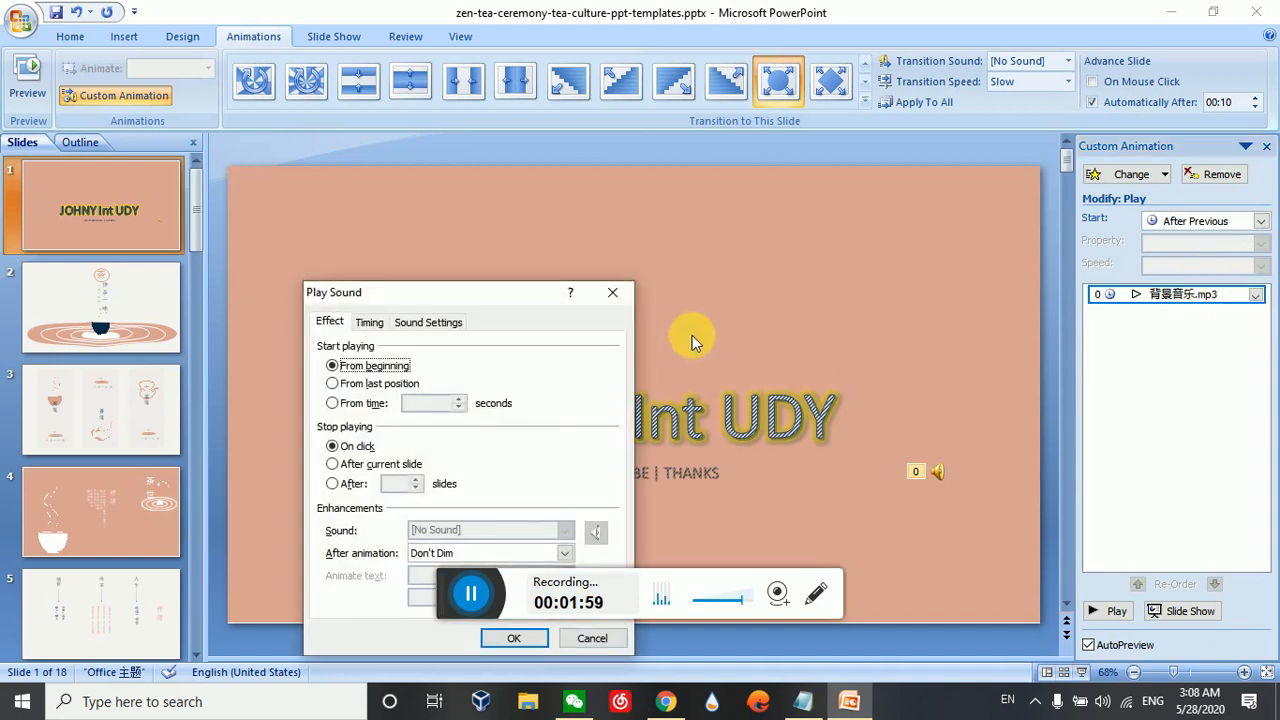
pyautogui.moveTo(486, 295); pyautogui.dragTo(925, 185)
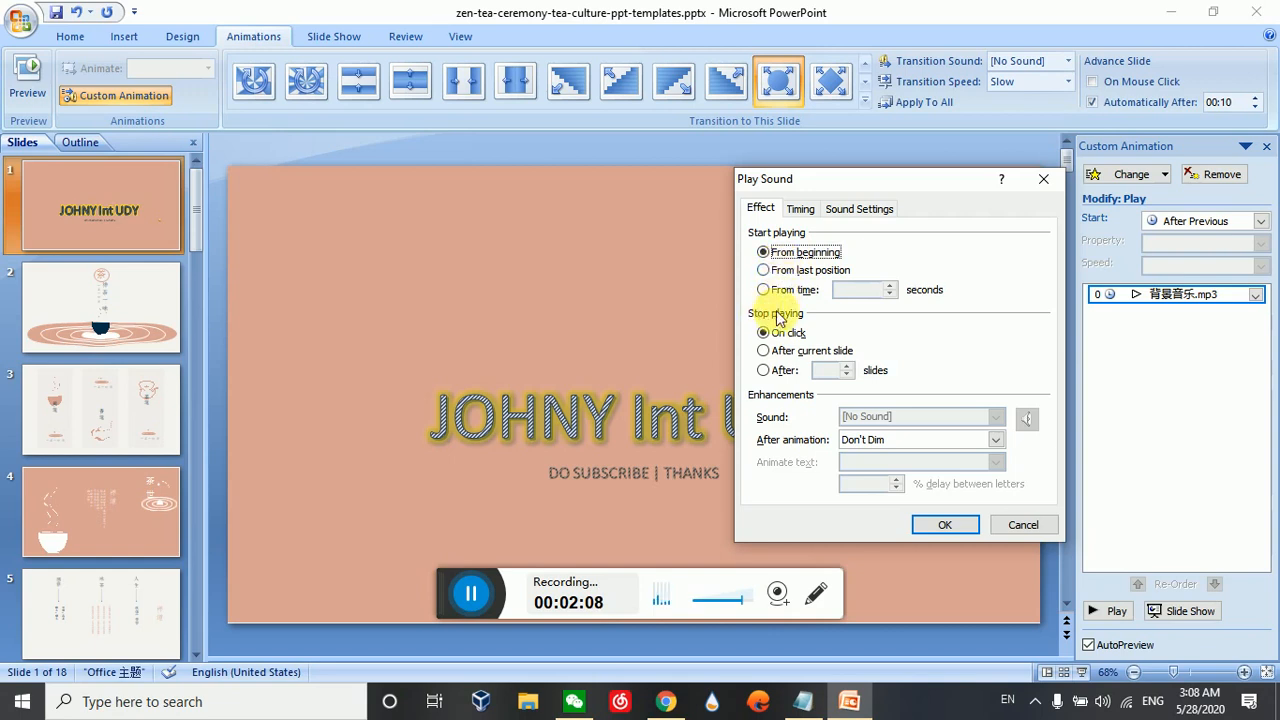
pyautogui.click(786, 342)
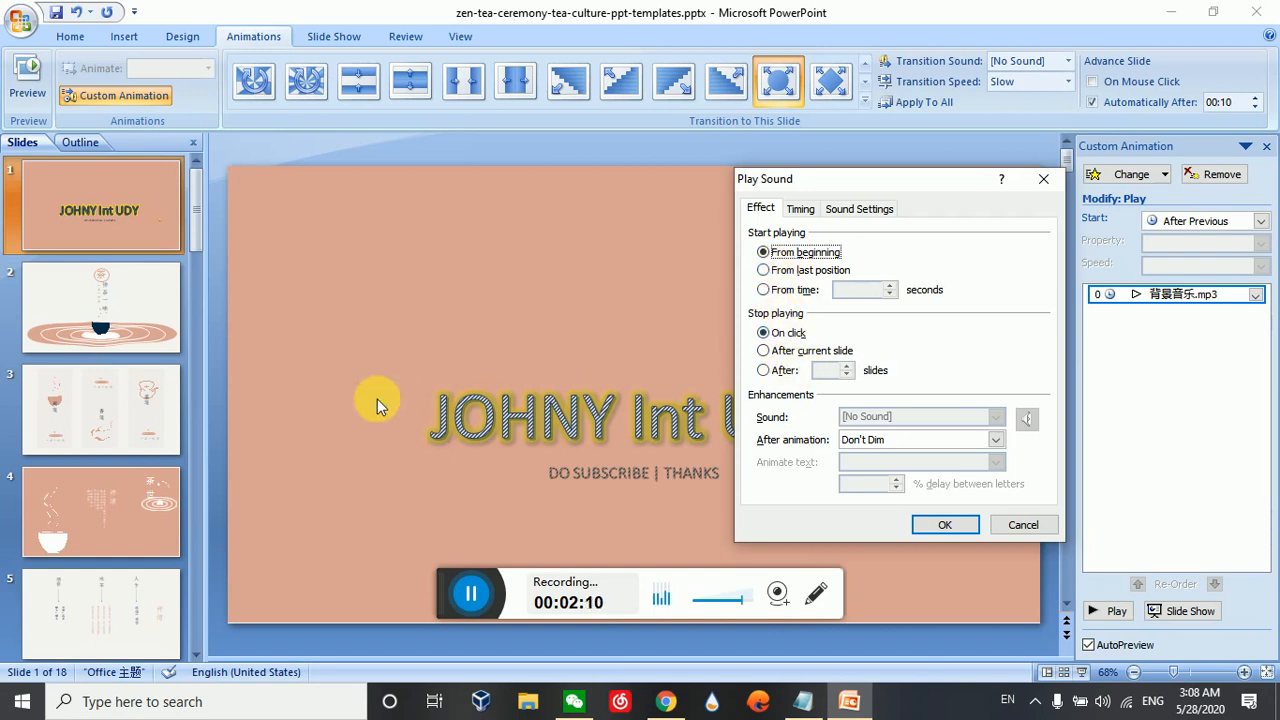
pyautogui.click(1043, 185)
# Set the 背景音乐.mp3 sound effect on slide 1 to stop playing after 18 slides, matching the deck's last slide number
pyautogui.moveTo(201, 229); pyautogui.dragTo(192, 650)
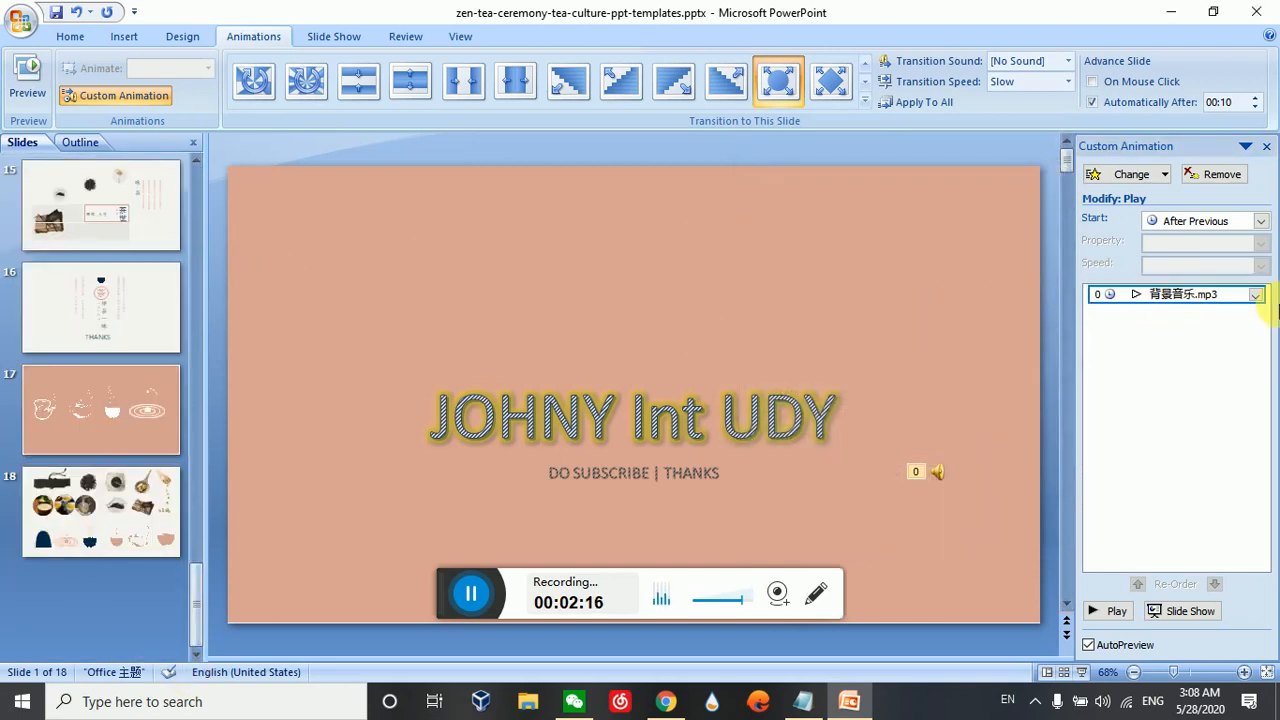
pyautogui.click(1255, 294)
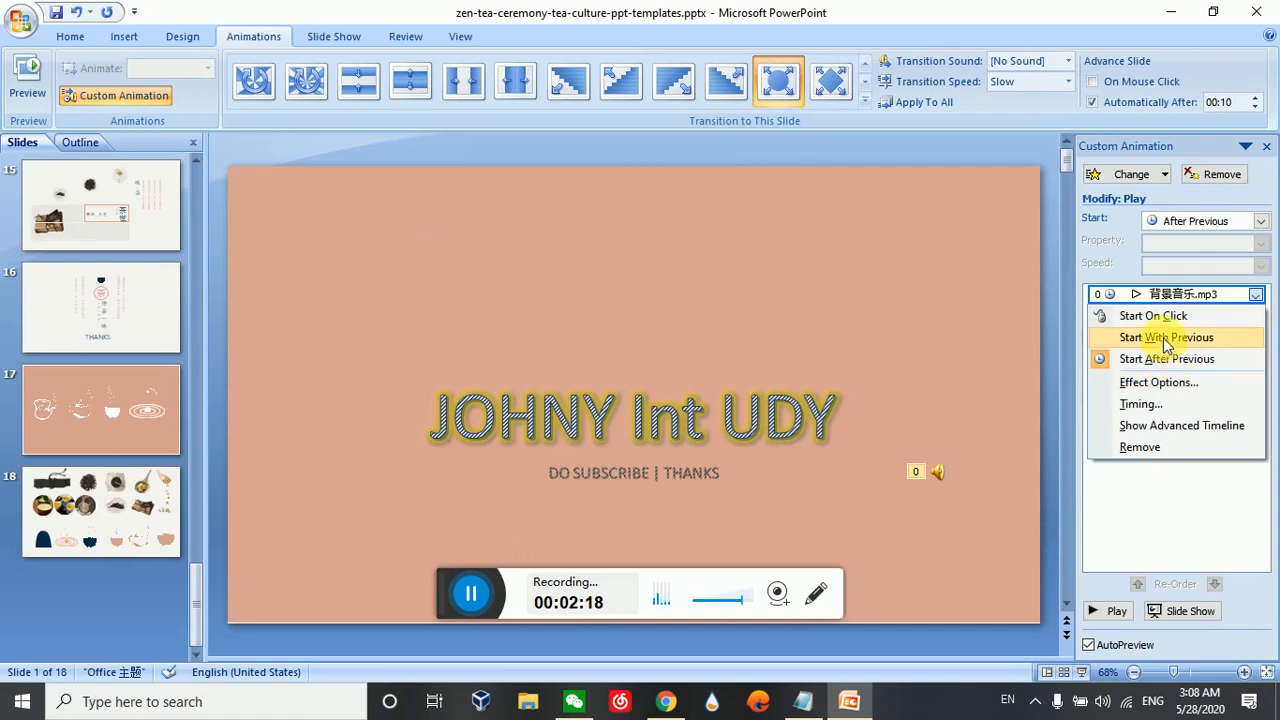
pyautogui.click(1180, 380)
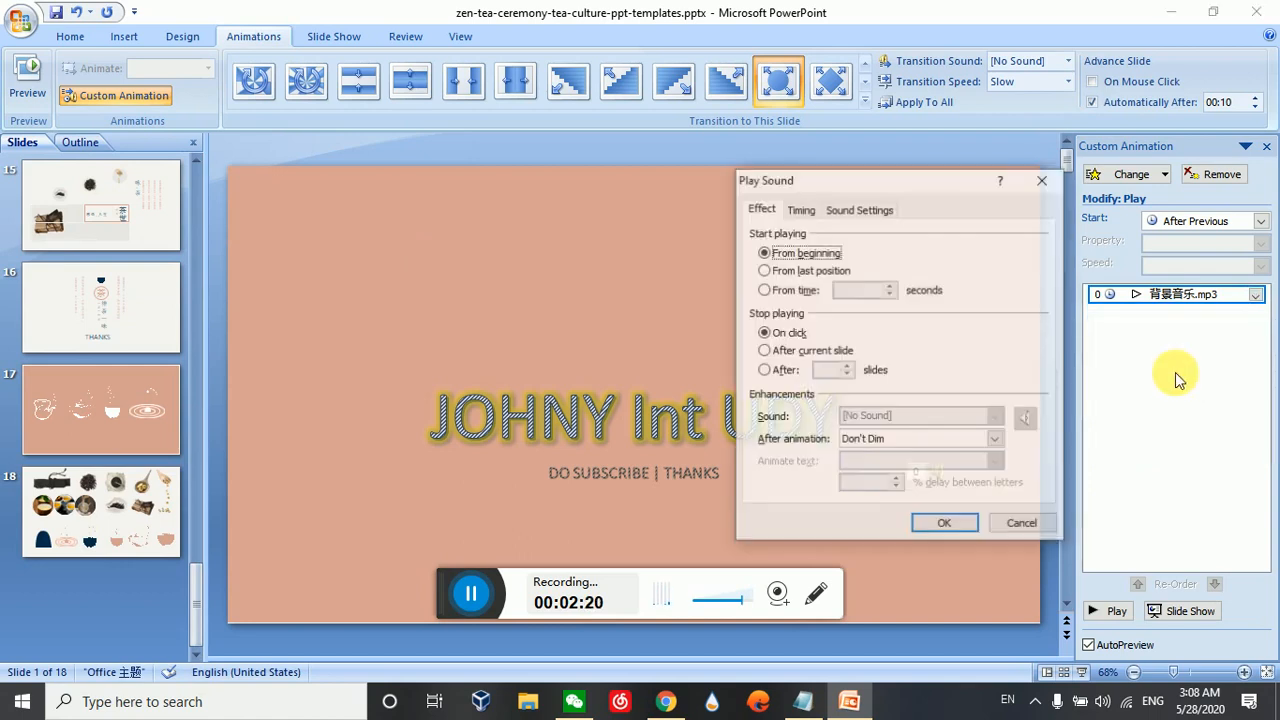
pyautogui.click(764, 370)
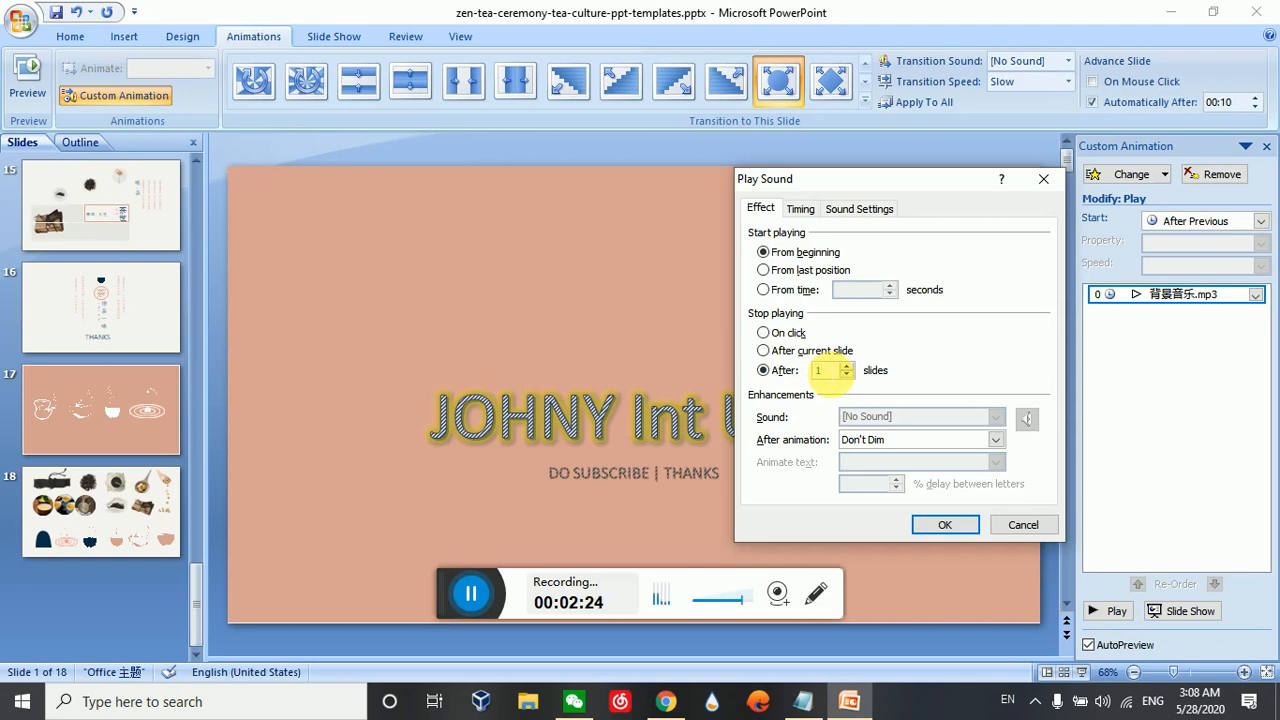
pyautogui.write('18')
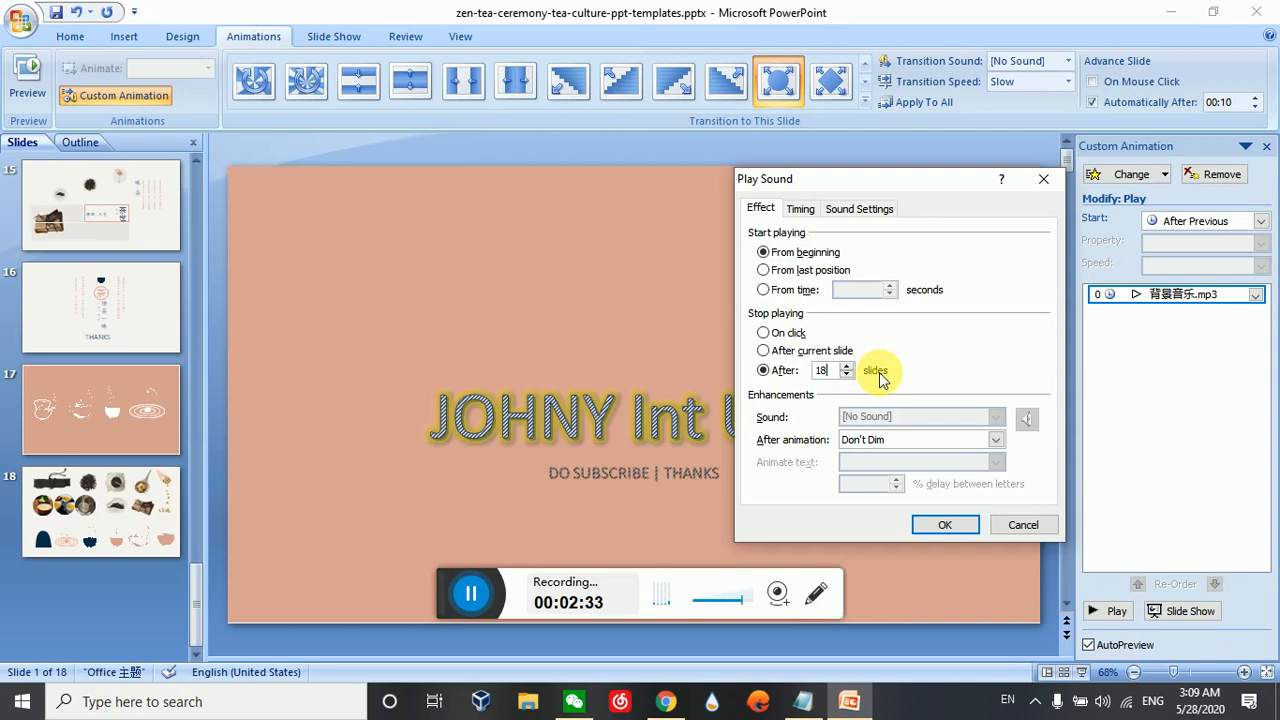
# Hide the sound icon during the slide show and apply the sound effect's settings
pyautogui.click(845, 211)
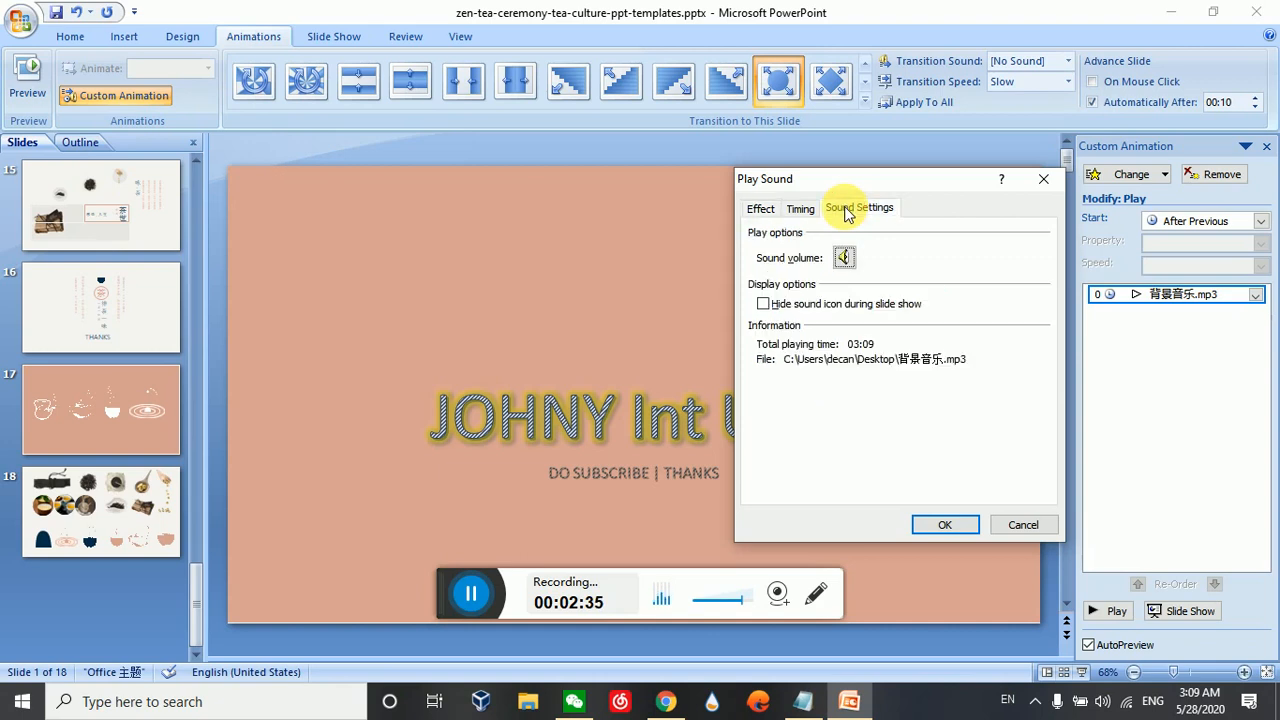
pyautogui.click(793, 306)
pyautogui.click(761, 208)
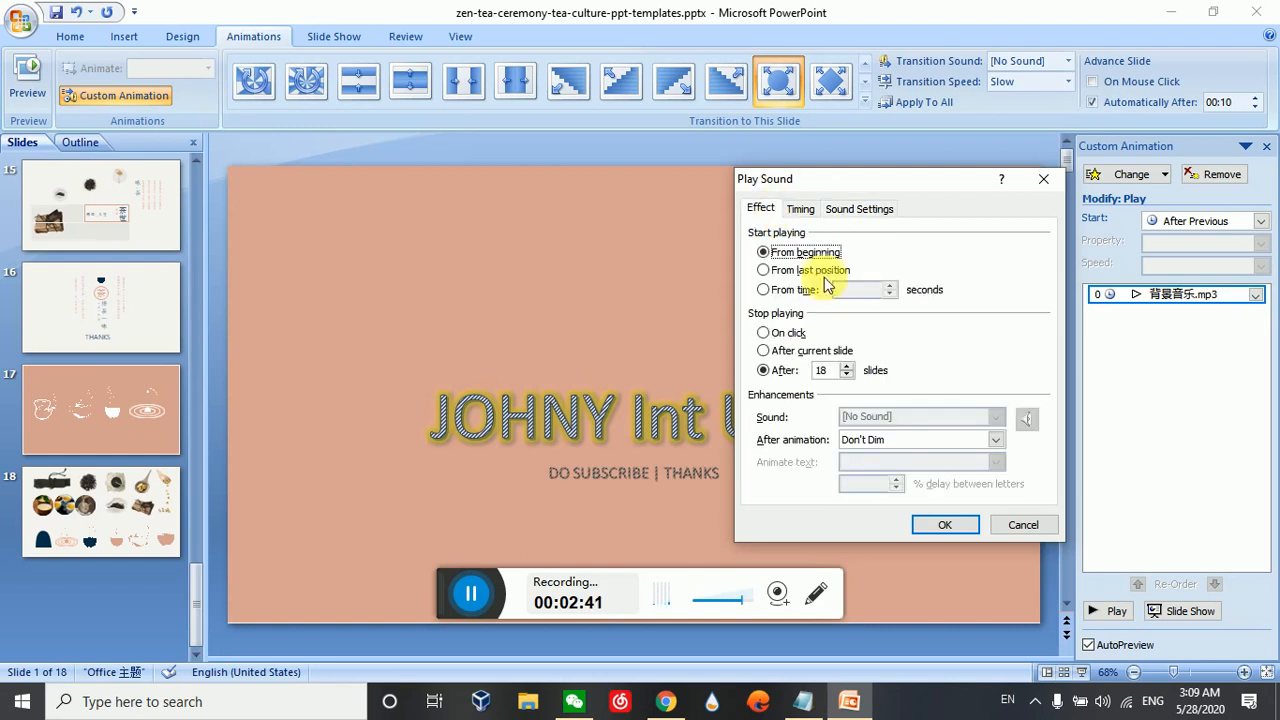
pyautogui.click(938, 525)
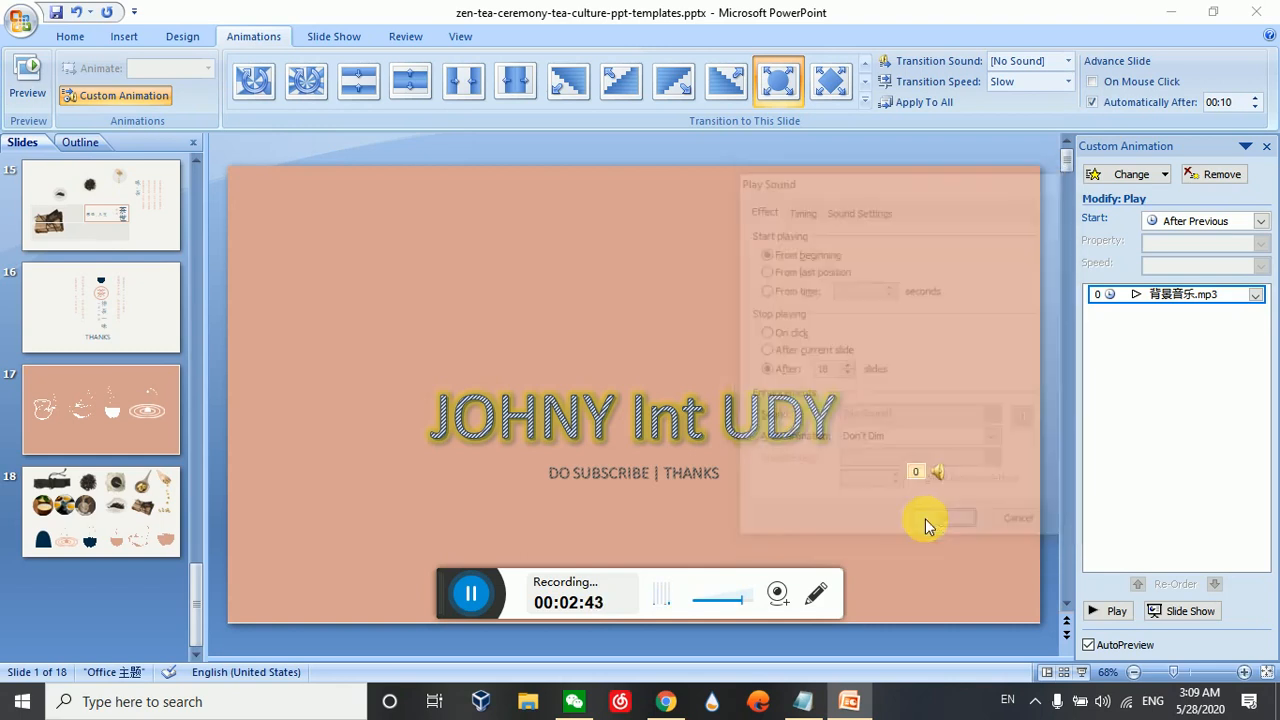
# Run the slide show from slide 1 through slide 4 to check the music across slides, and exit it
pyautogui.click(412, 82)
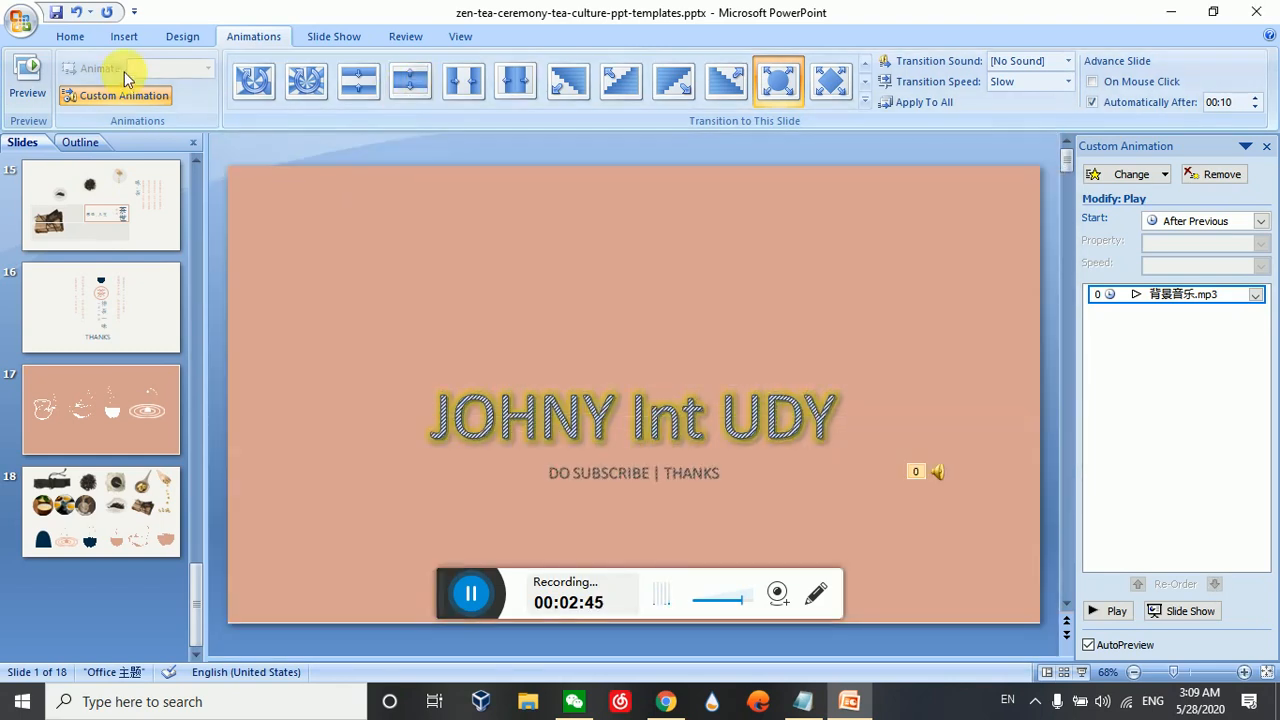
pyautogui.click(86, 38)
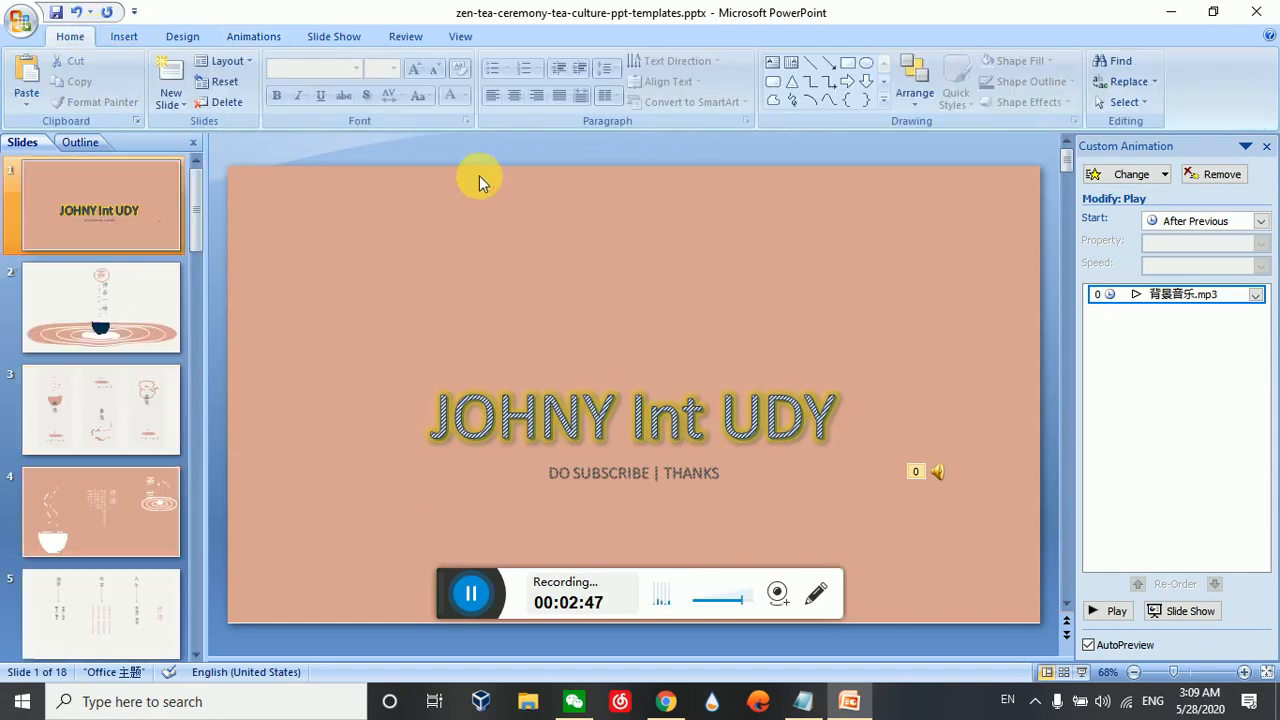
pyautogui.press('F5')
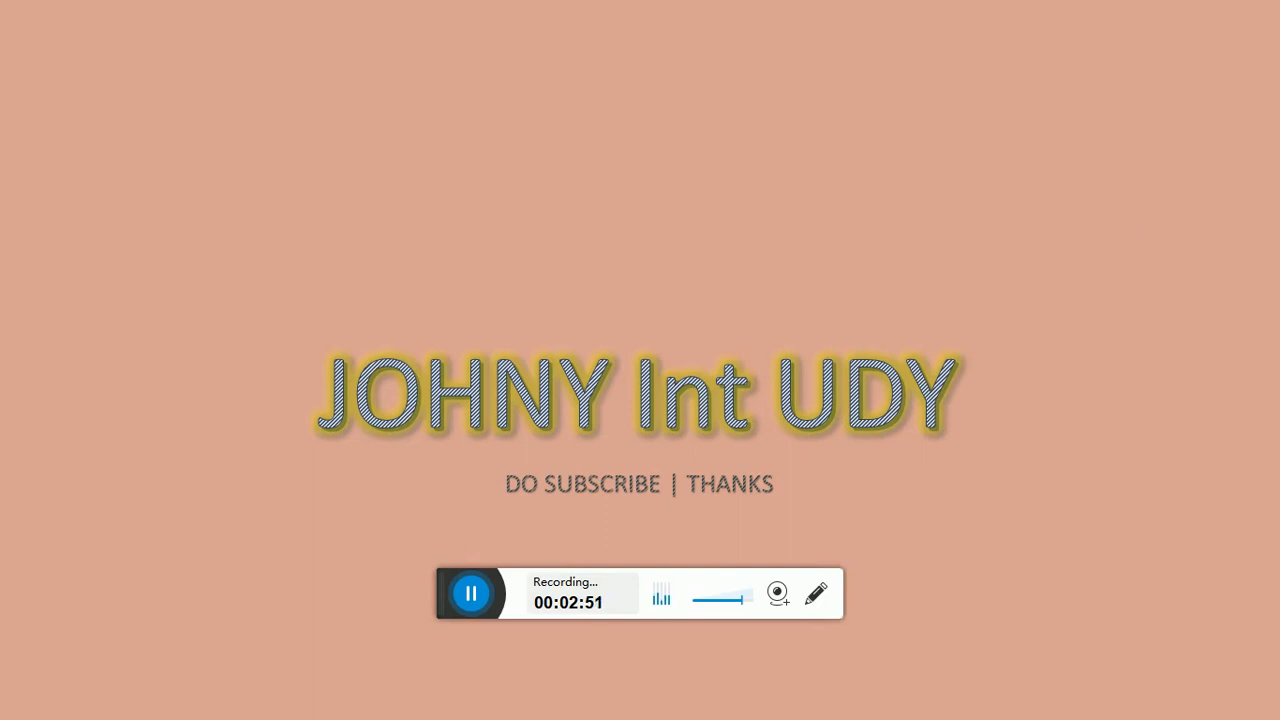
pyautogui.press('Right')
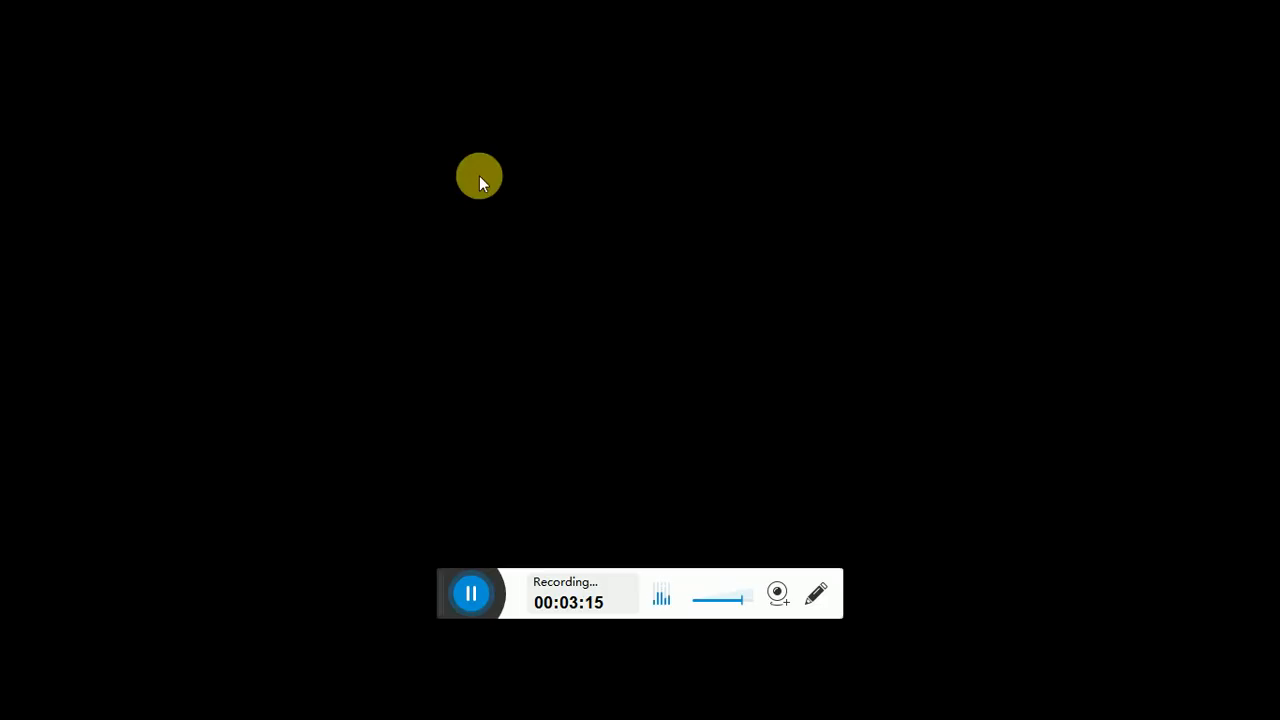
pyautogui.click(479, 175)
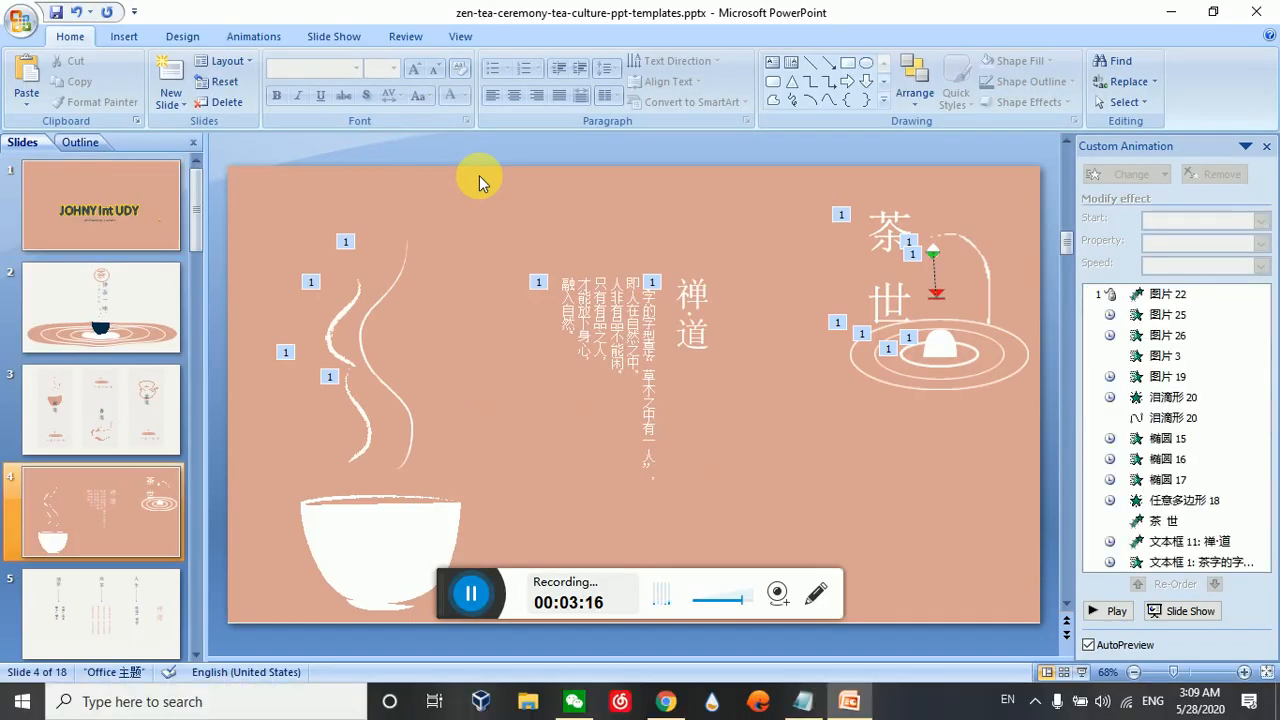